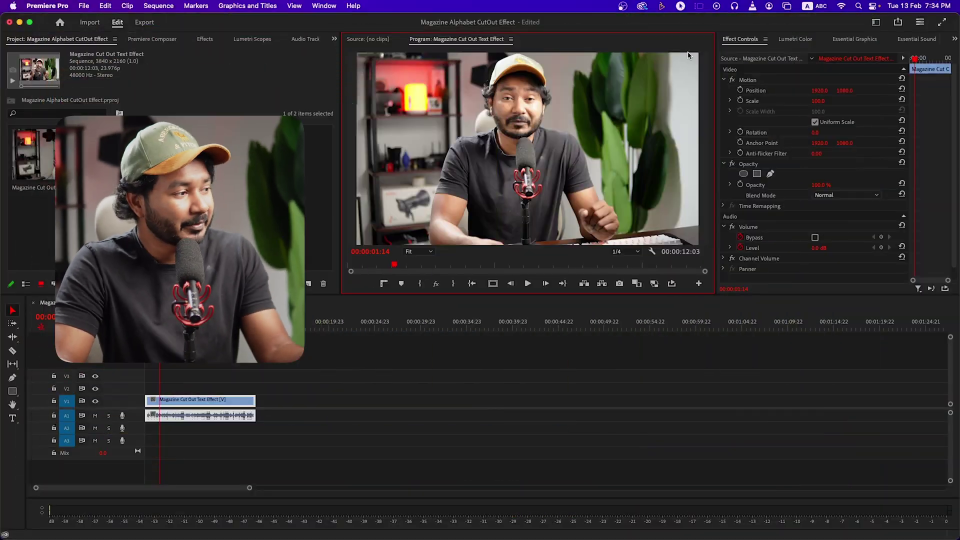
- Switch between the Google Images results for magazine cutout letters in Chrome
left_click(620, 96)
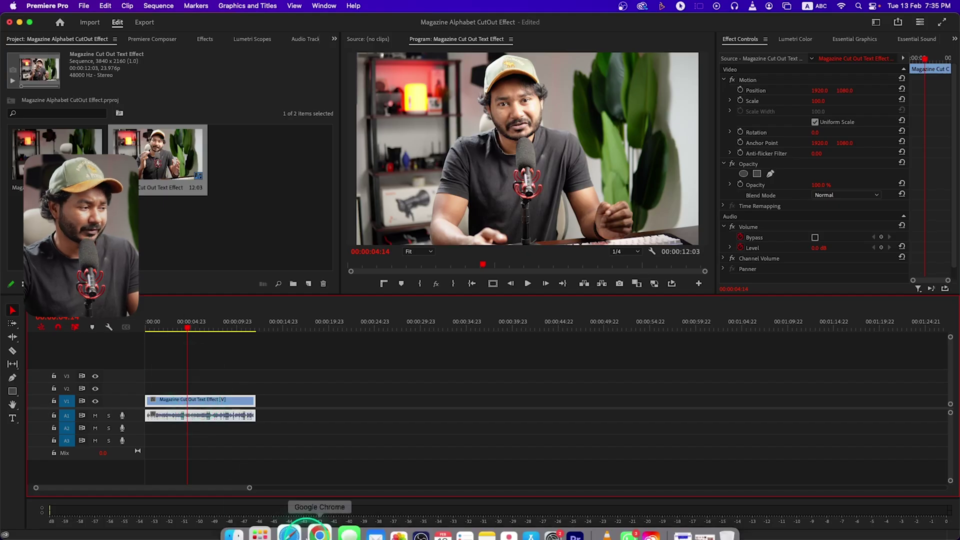
left_click(318, 533)
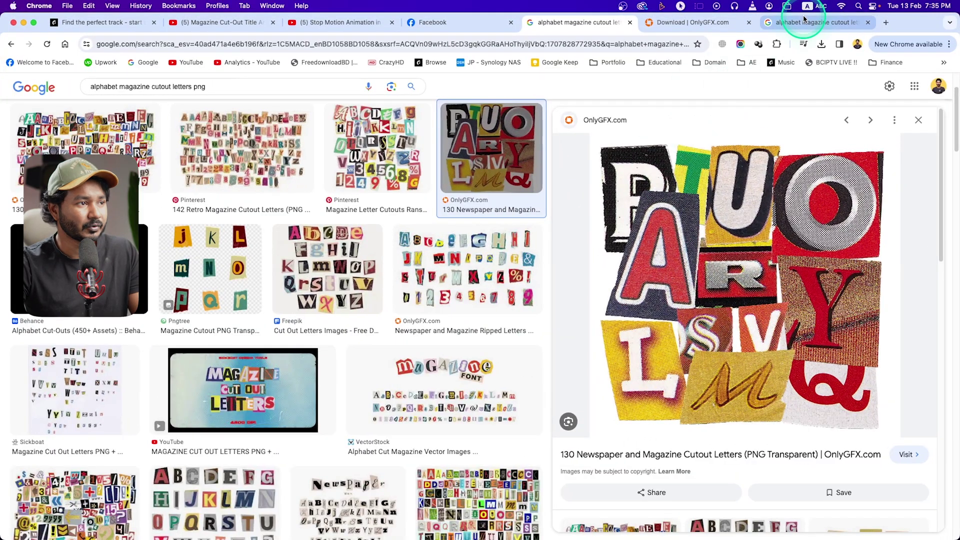
left_click(804, 20)
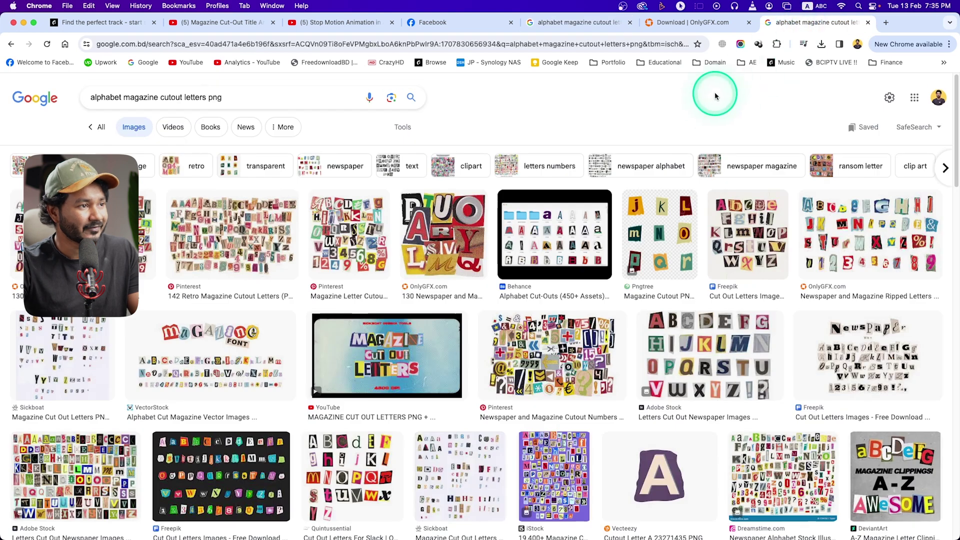
left_click_drag(136, 102, 260, 110)
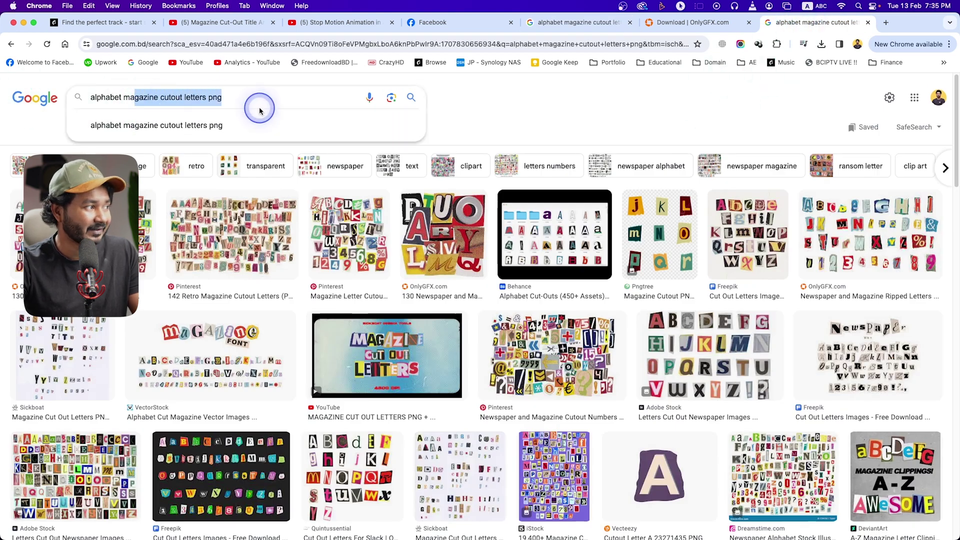
left_click(246, 101)
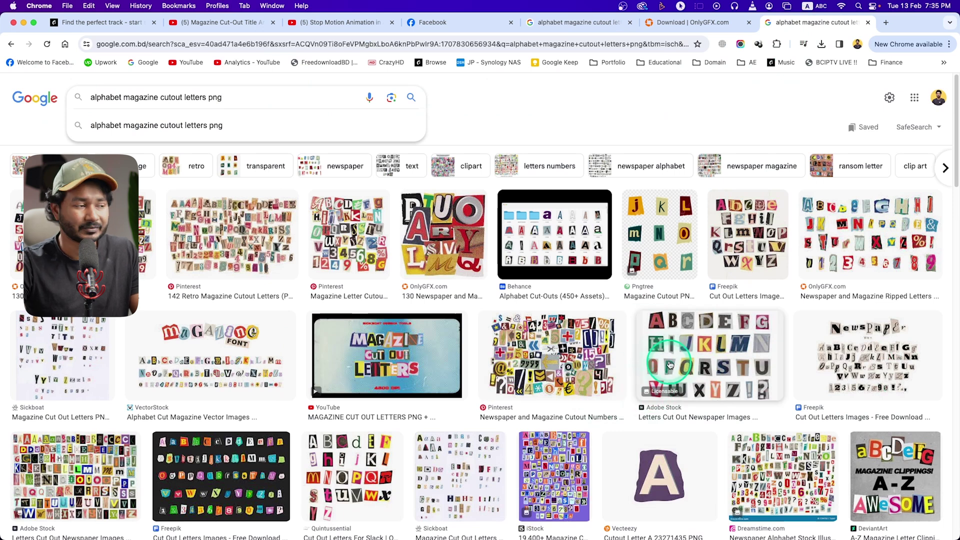
- Reach OnlyGFX's download page for the 130 newspaper magazine letter cutouts, then minimize Chrome
left_click(593, 32)
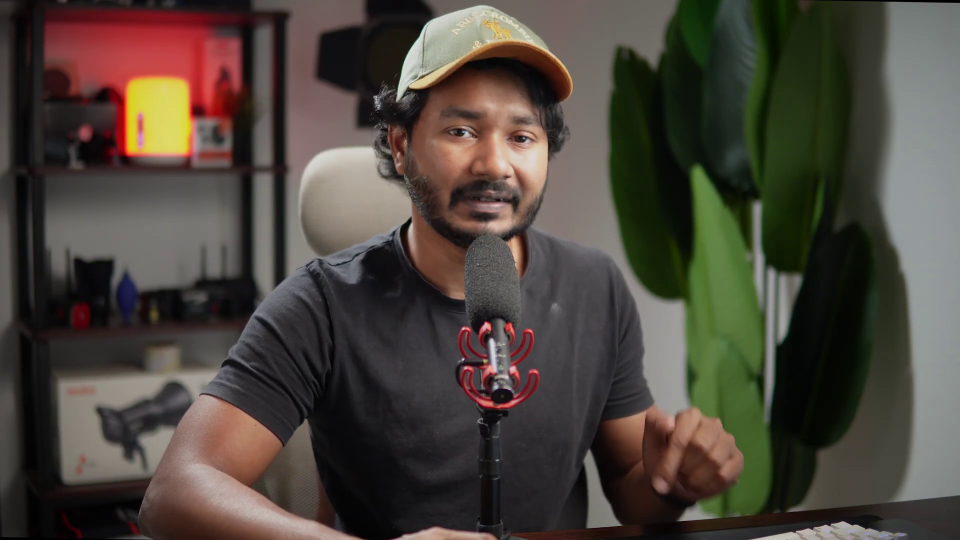
left_click(589, 188)
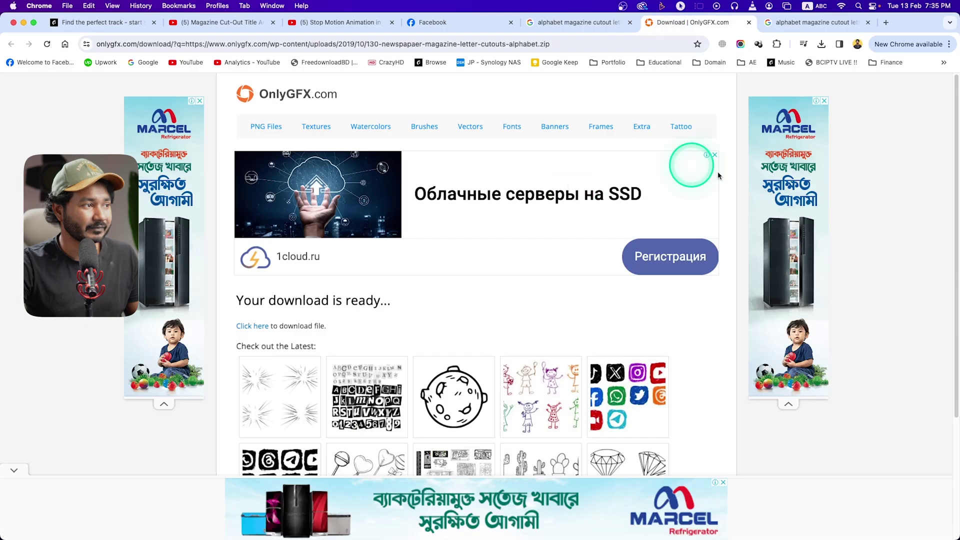
left_click(23, 22)
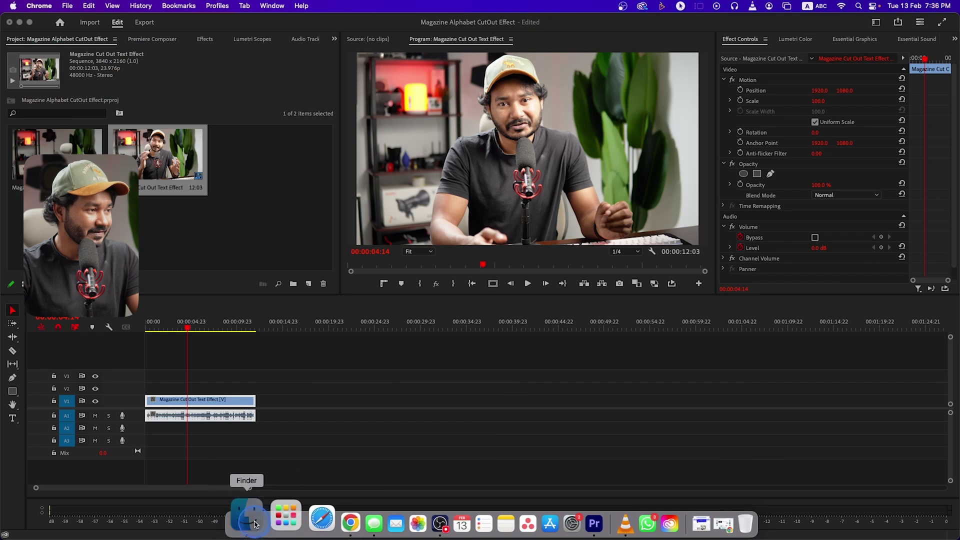
- Unzip the cutouts pack in Assets and import the extracted 130-newspapaer-magazine-letter-cutouts-alphabet folder as a bin
left_click(244, 522)
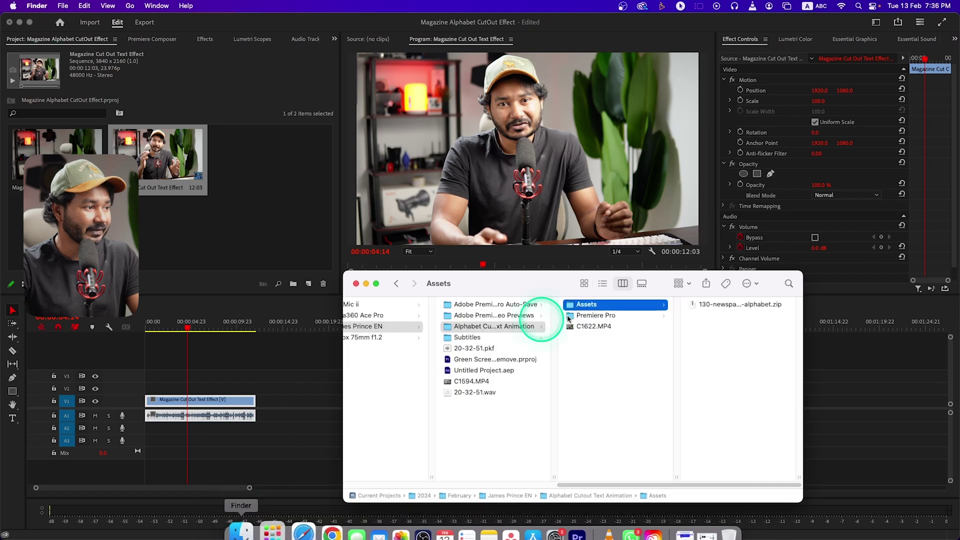
double_click(723, 306)
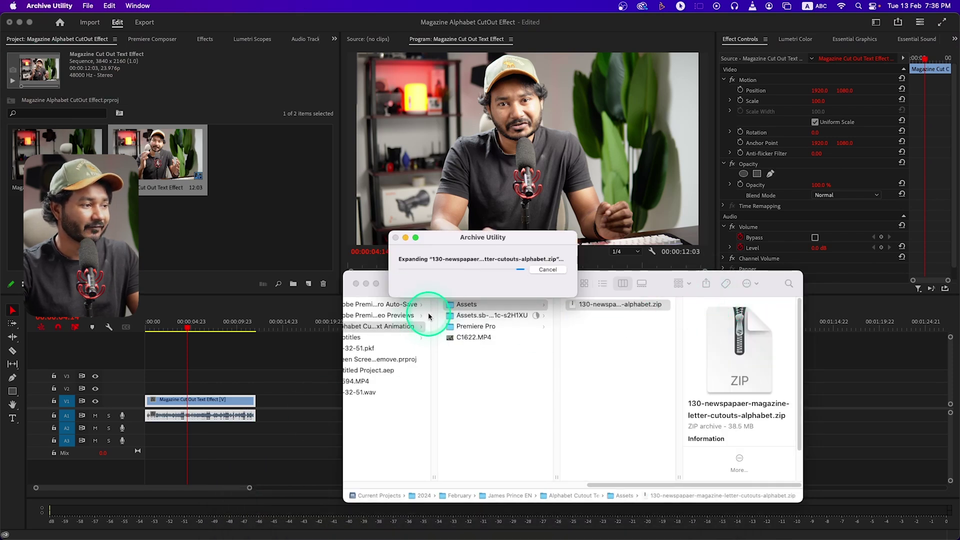
left_click(622, 301)
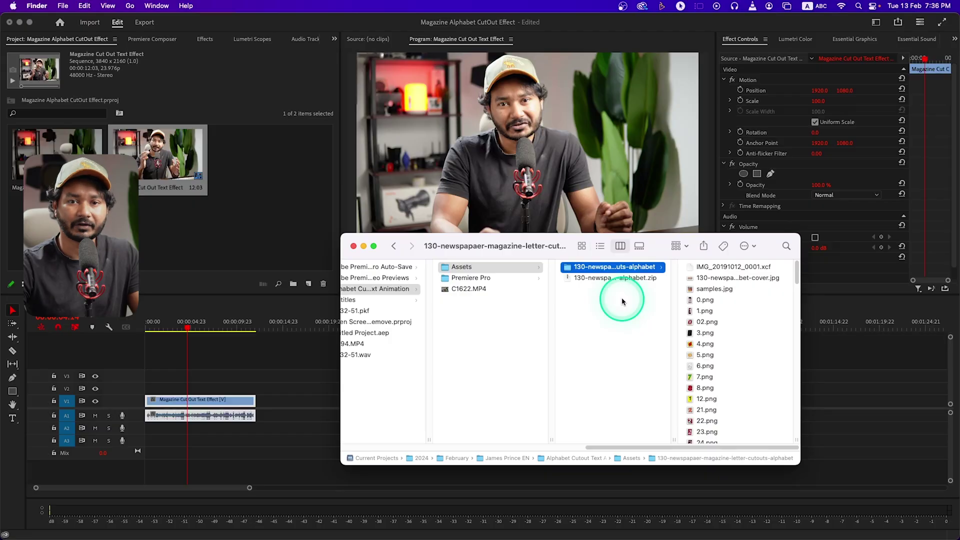
left_click(715, 308)
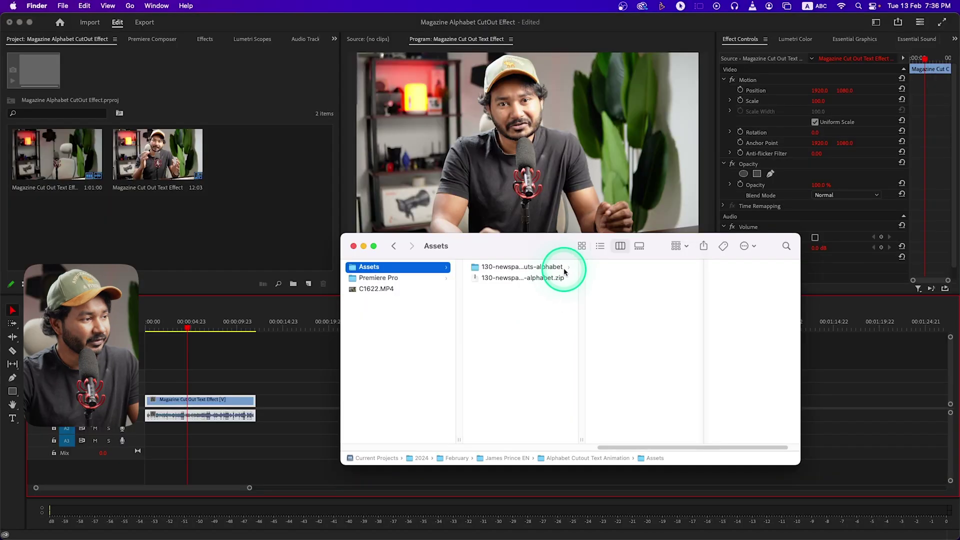
left_click_drag(558, 270, 284, 193)
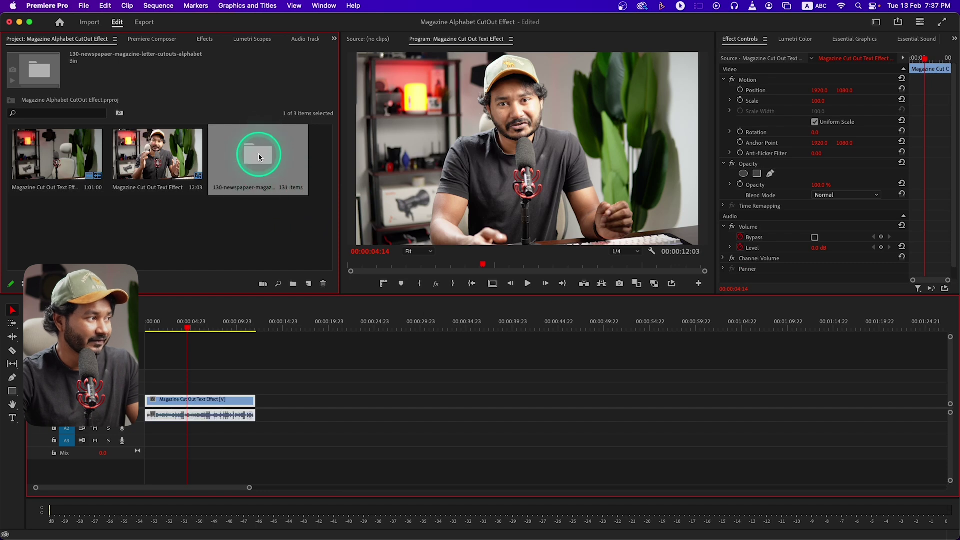
- Open the 130-newspapaer cutouts bin, browse PNGs like 0.png and 02.png, and return the playhead to the start
double_click(259, 158)
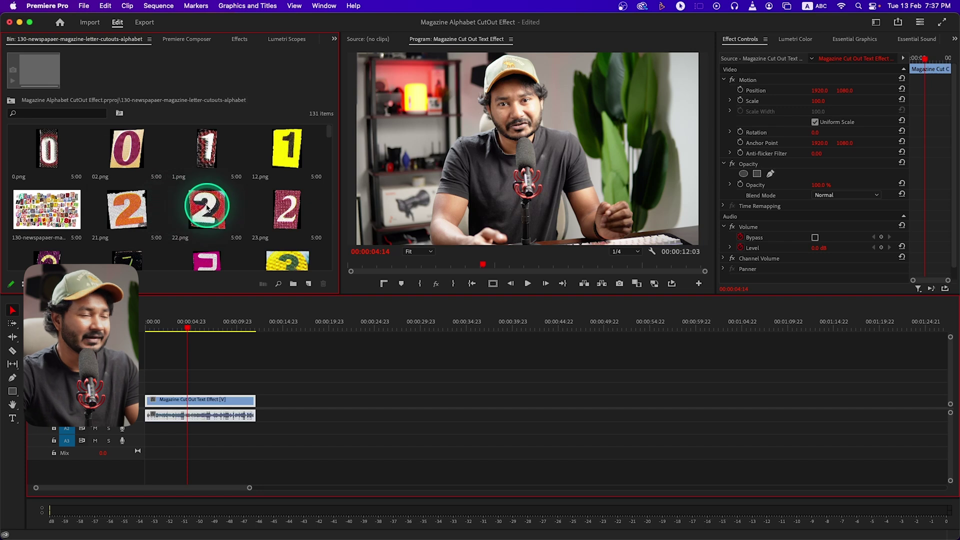
left_click(40, 152)
left_click(140, 168)
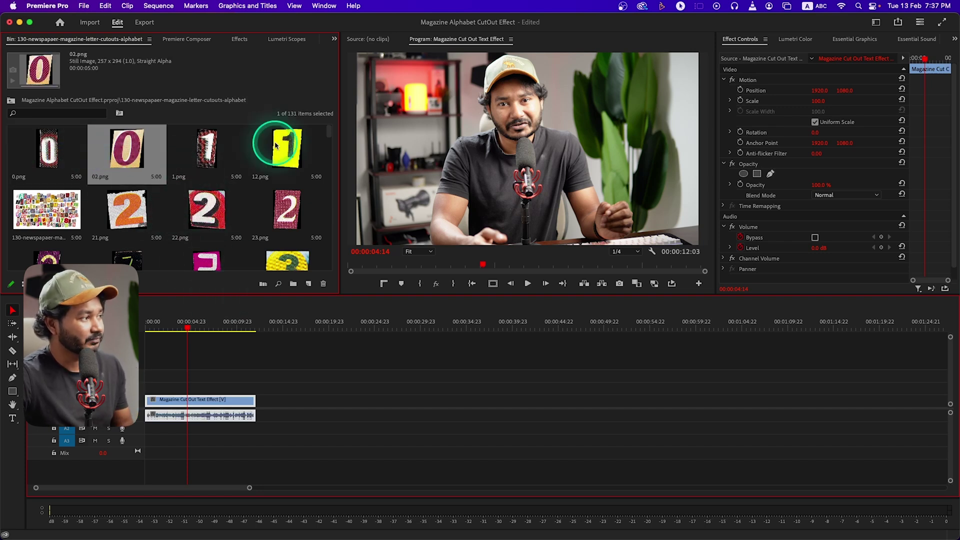
scroll(211, 194, "down", 2)
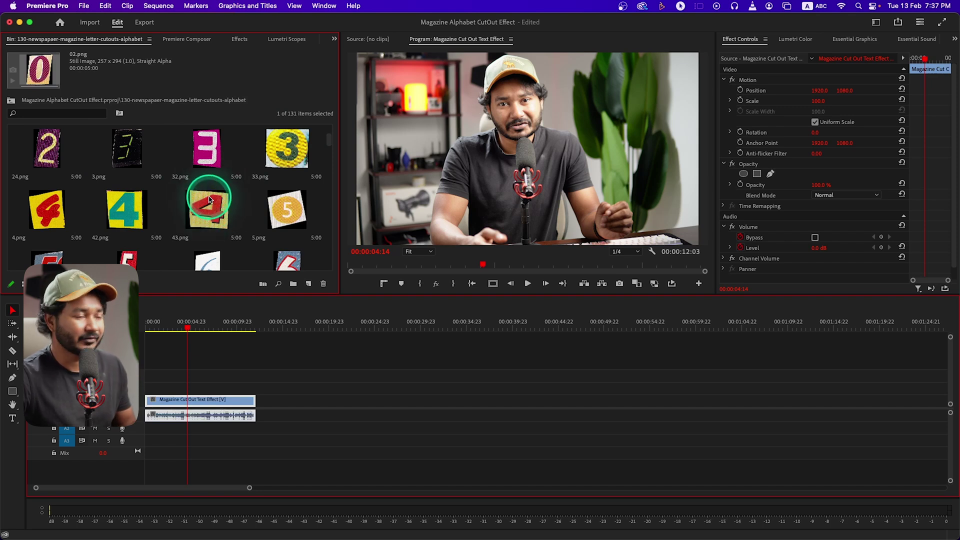
left_click_drag(201, 326, 146, 325)
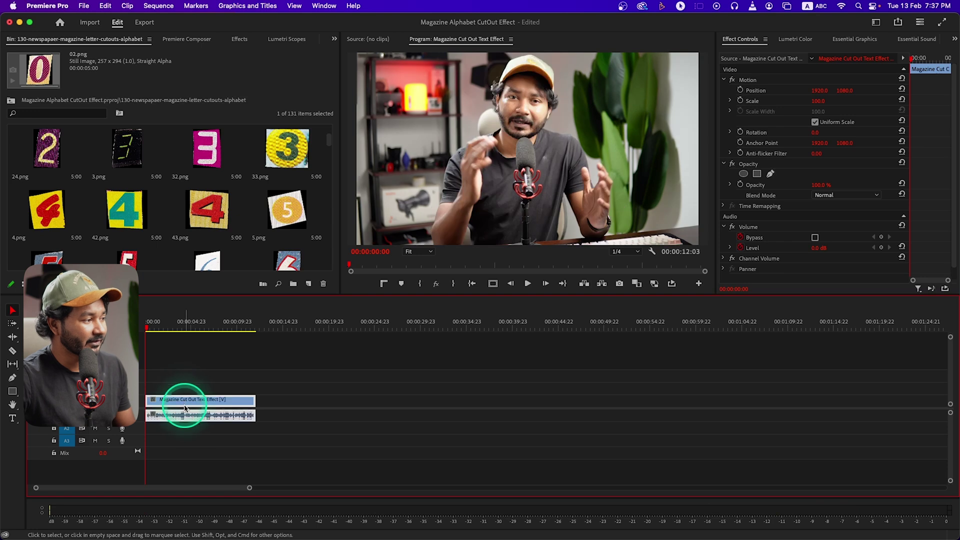
key("backslash")
key("space")
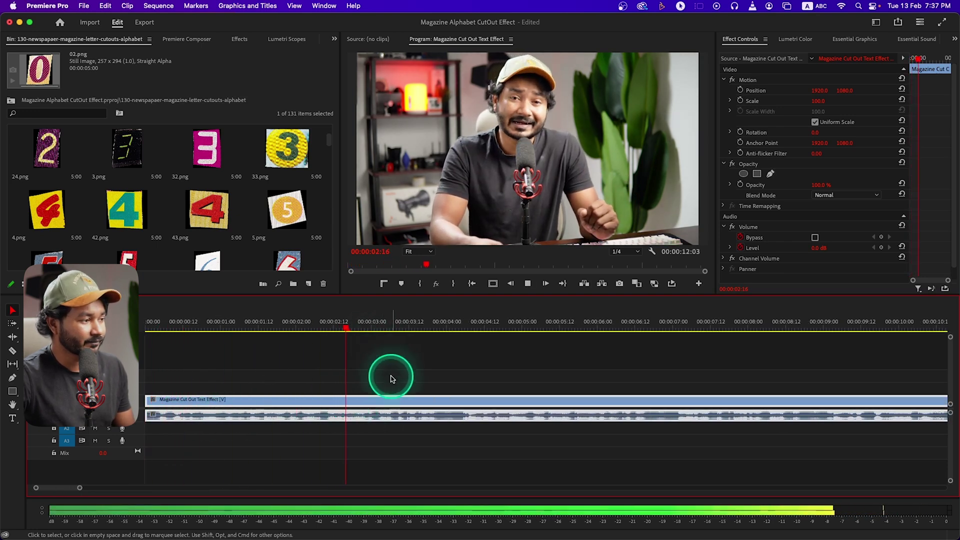
key("minus")
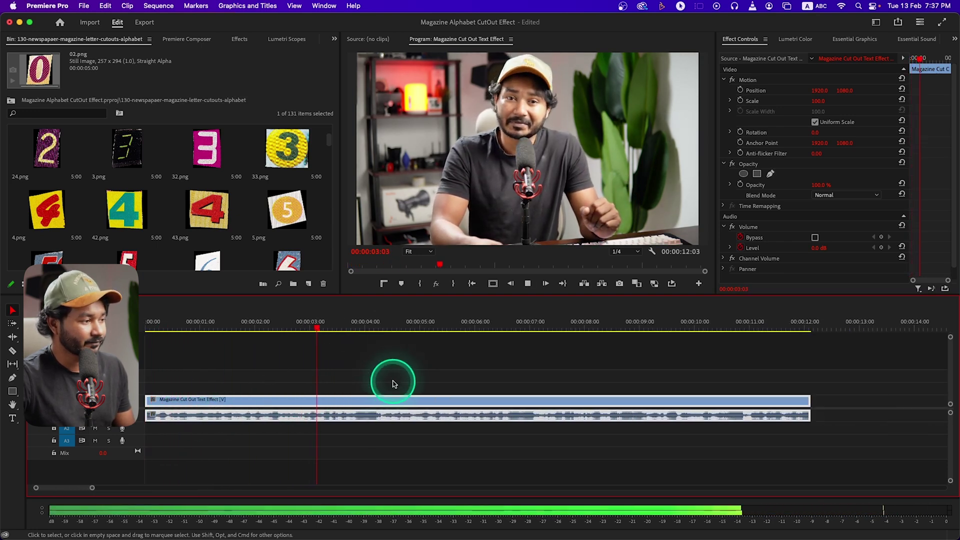
left_click(511, 278)
left_click(397, 330)
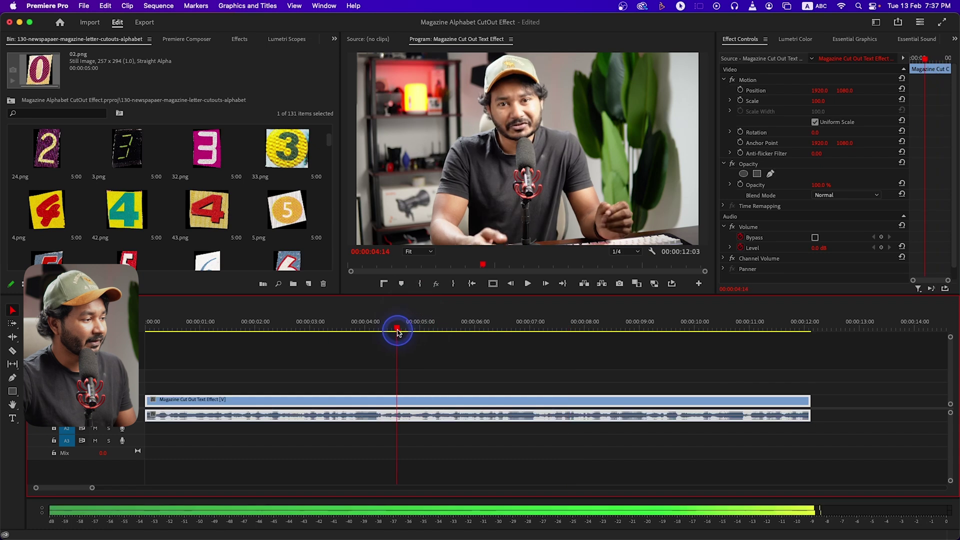
left_click_drag(386, 334, 383, 330)
left_click_drag(136, 420, 135, 440)
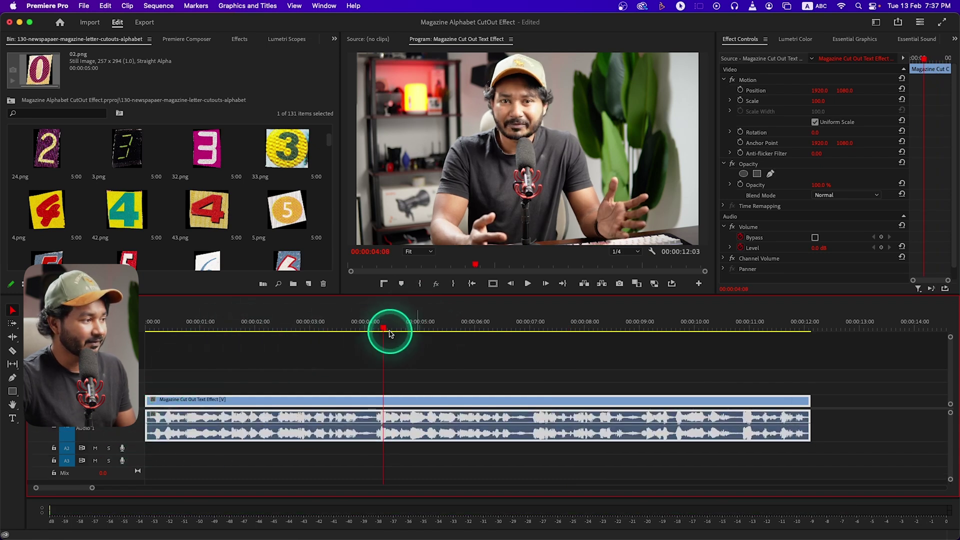
key("space")
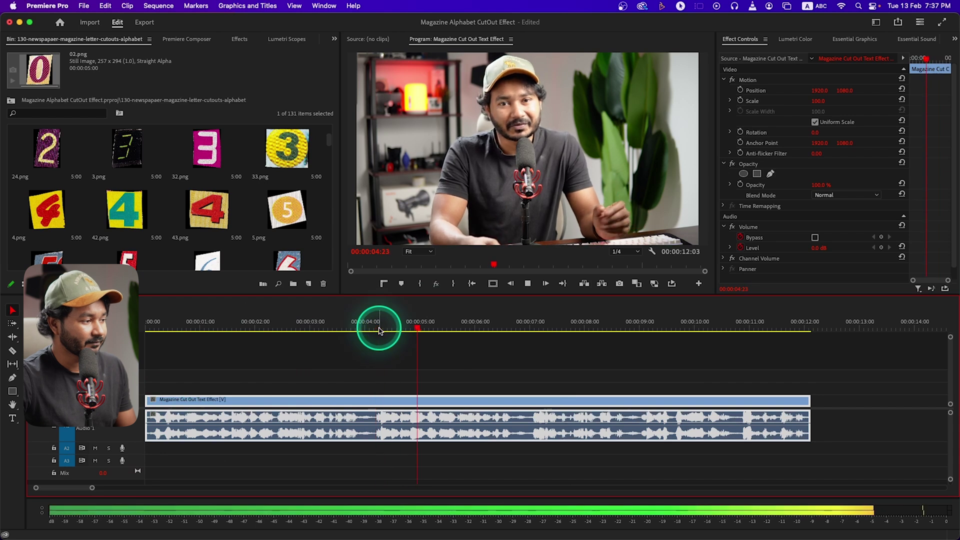
left_click(455, 325)
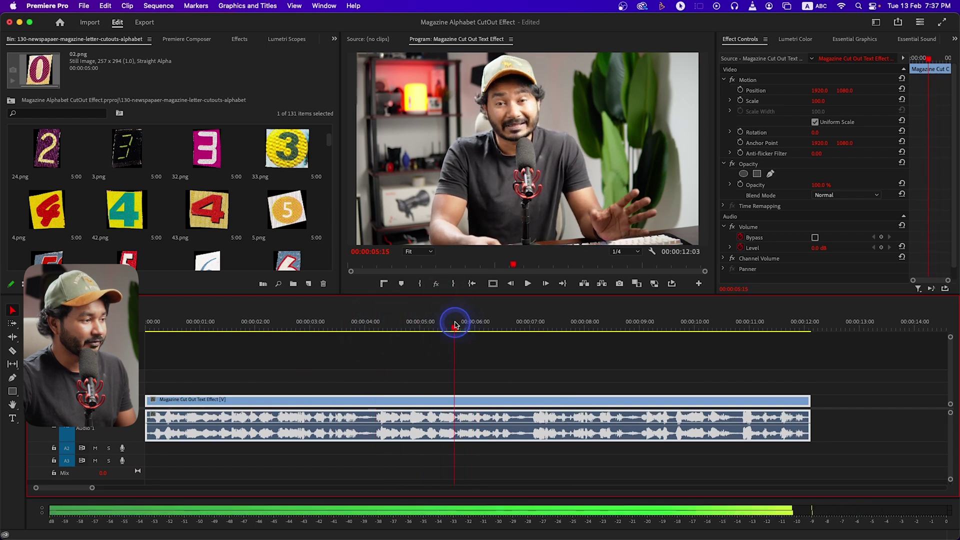
key("space")
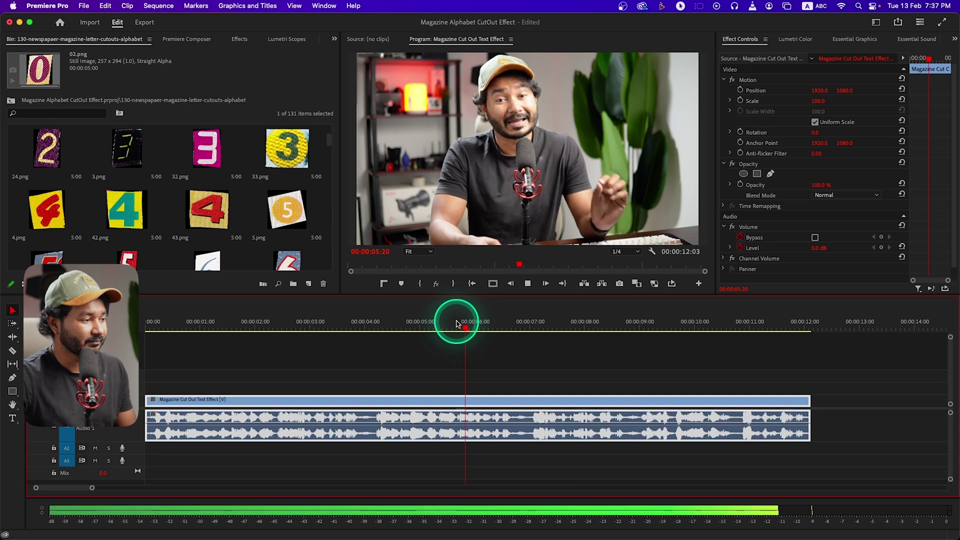
left_click_drag(456, 324, 506, 330)
left_click_drag(506, 329, 508, 329)
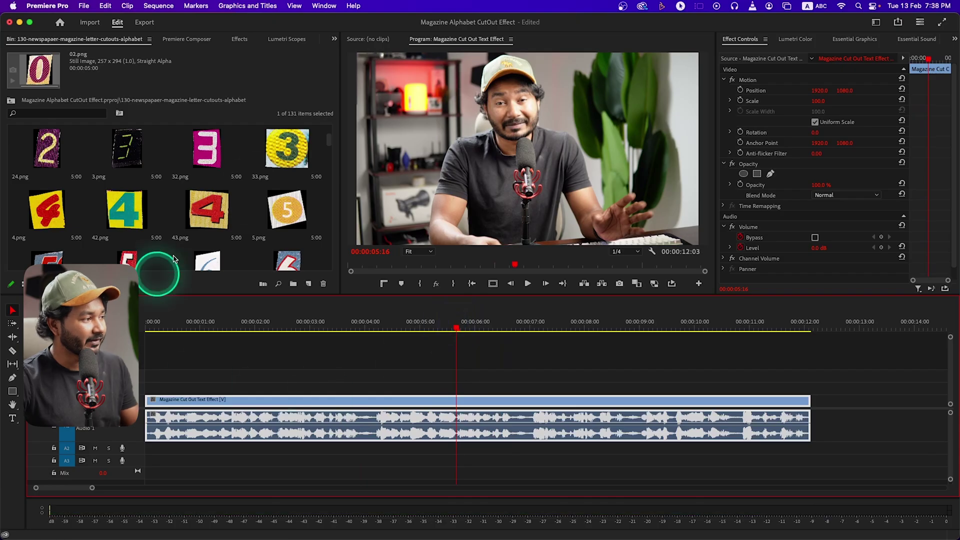
- Create a white Color Matte with the default settings and name
left_click(308, 284)
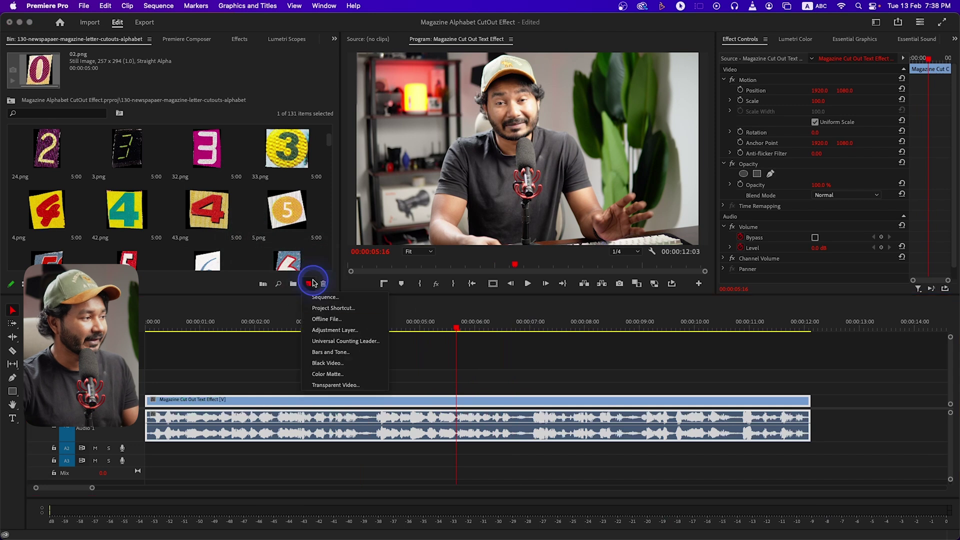
left_click(354, 375)
left_click(530, 313)
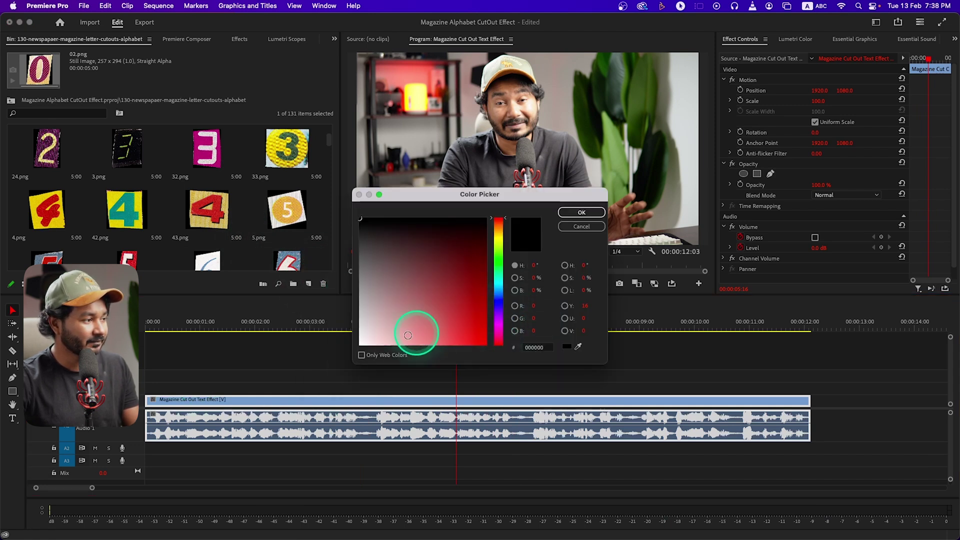
left_click(585, 214)
left_click(492, 293)
- Place the white matte on V2 at 00:00:05:16 and trim it to about 1.5 seconds
left_click_drag(287, 235, 450, 388)
left_click(687, 393)
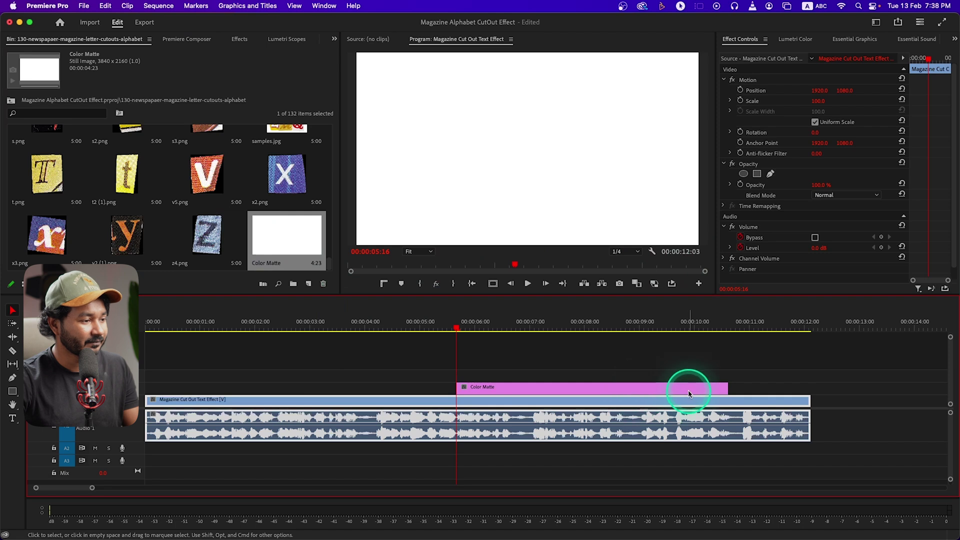
left_click_drag(728, 389, 544, 390)
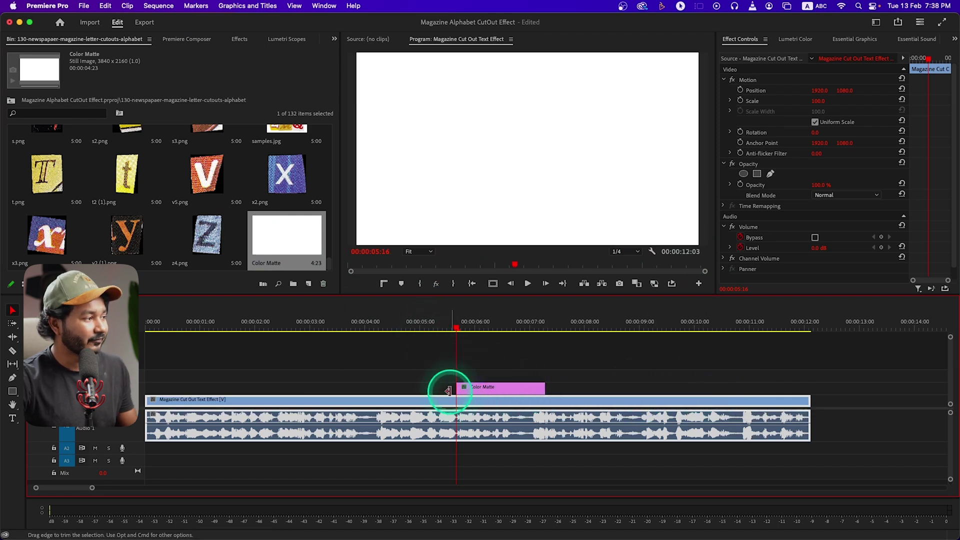
left_click(478, 388)
- Place the yellow m.png cutout on V3 above the white matte and scale it to 609
scroll(259, 192, "up", 5)
scroll(259, 195, "down", 5)
scroll(259, 197, "up", 5)
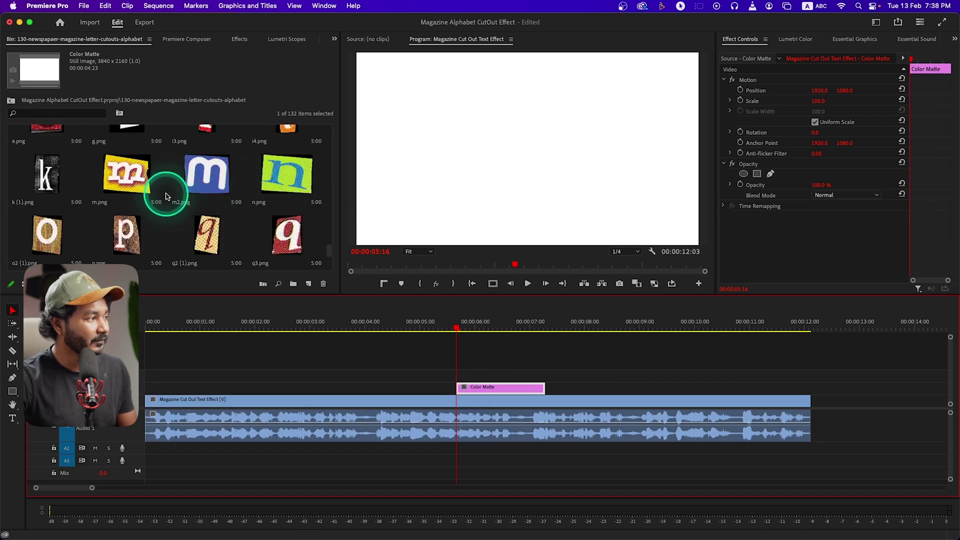
left_click(123, 177)
left_click_drag(130, 182, 463, 378)
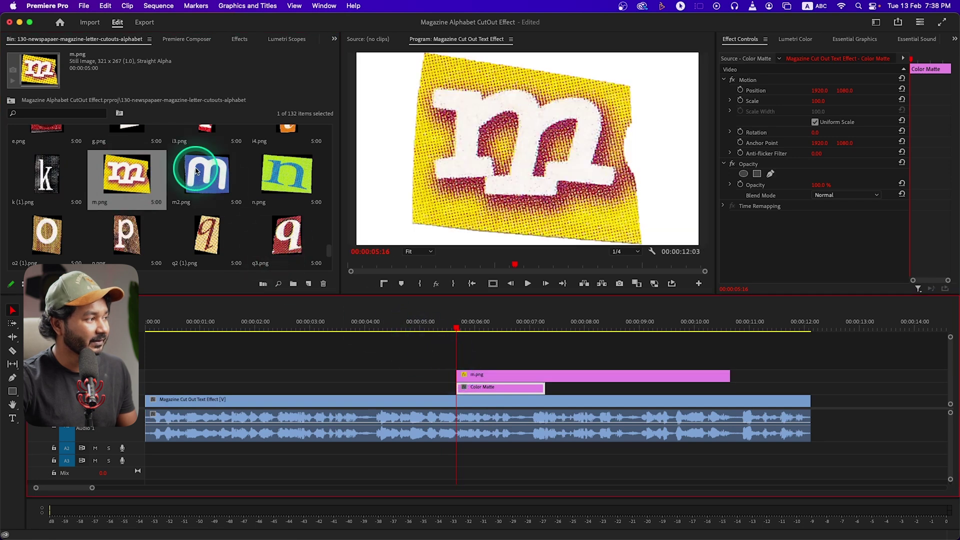
left_click(473, 376)
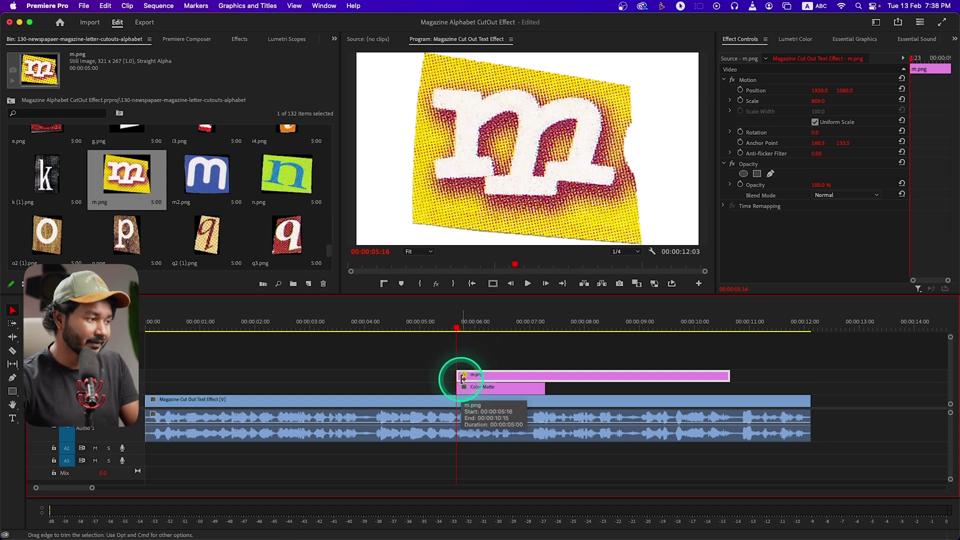
key("Right")
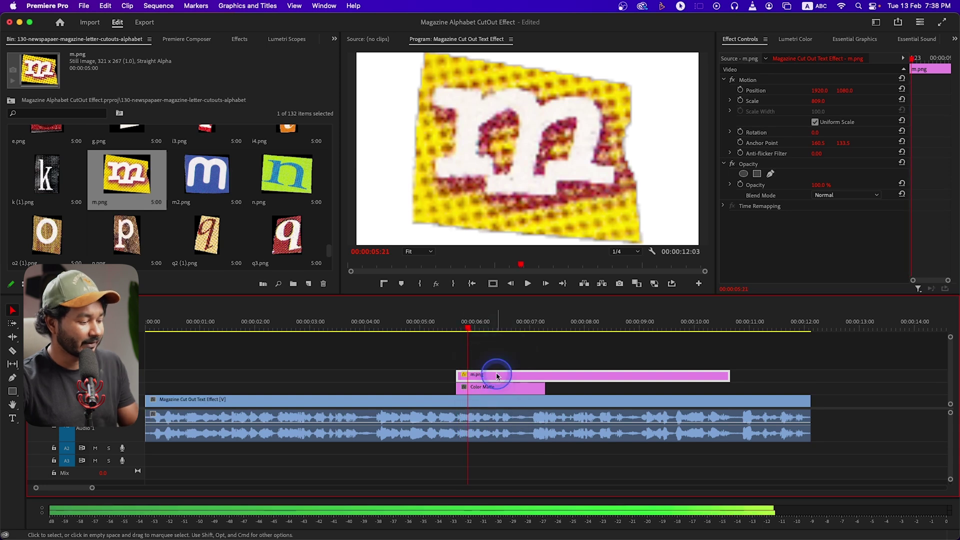
- Cut m.png down to a few frames and place the blue m2.png right after it
key("Delete")
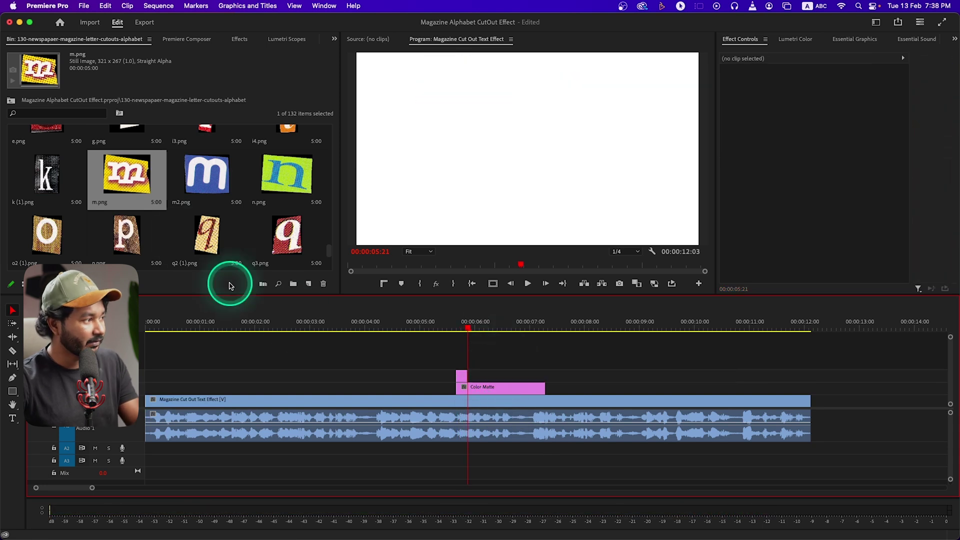
left_click_drag(210, 187, 116, 141)
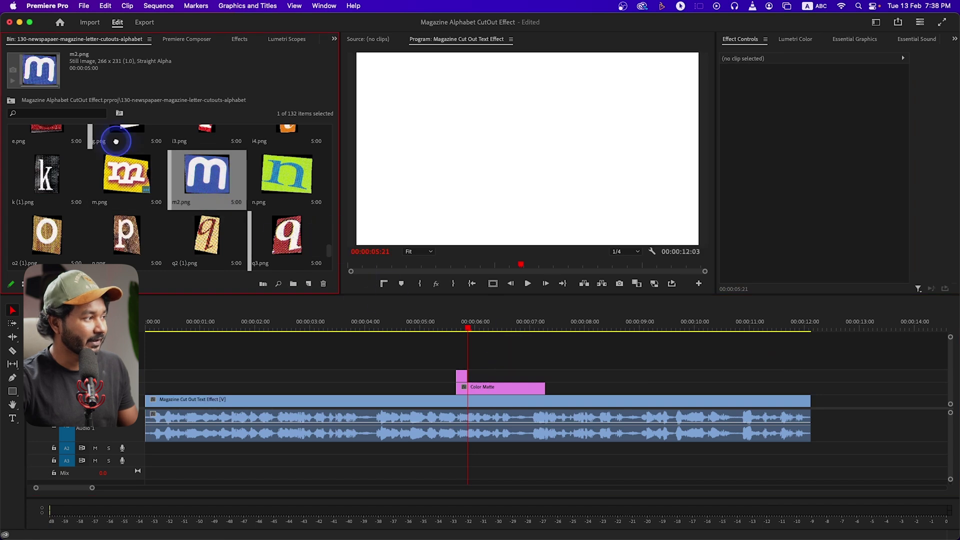
left_click_drag(258, 219, 490, 381)
- Scale m2.png to 935.1, cut it to a few frames, and select both letter clips
left_click(490, 381)
key("space")
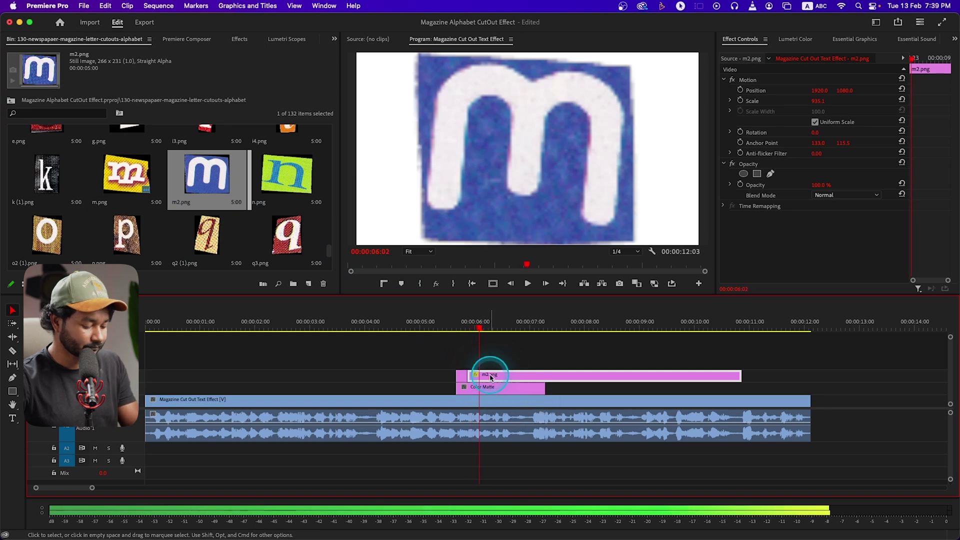
key("space")
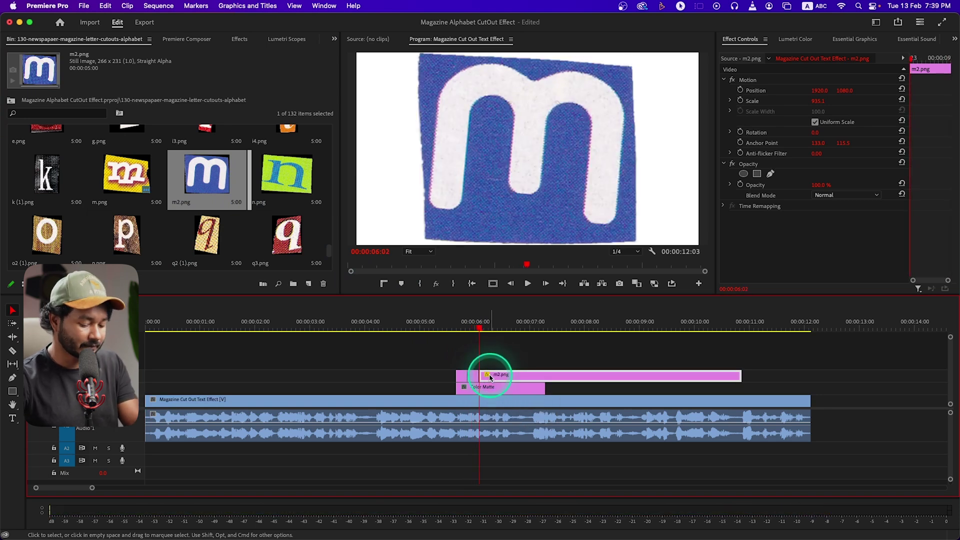
key("Delete")
left_click_drag(425, 353, 465, 369)
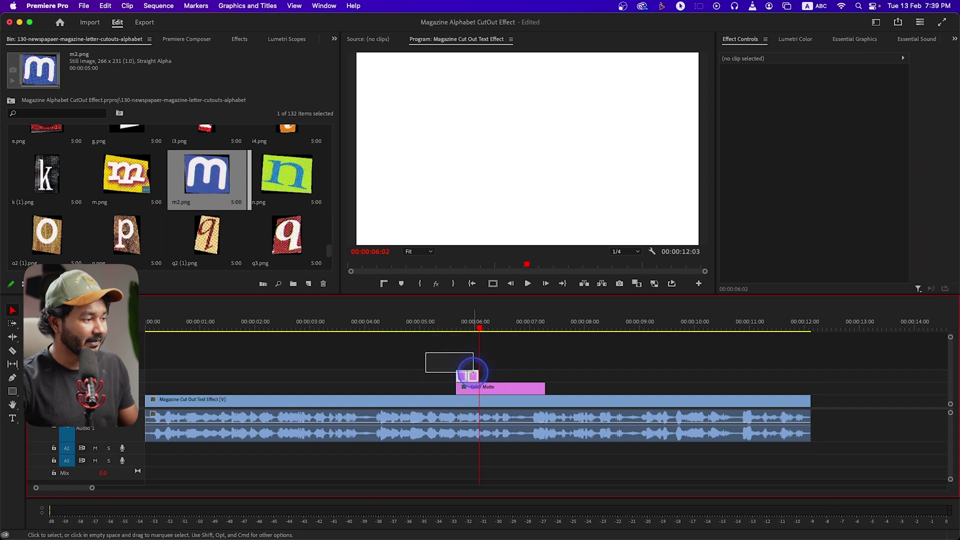
- Nest the m.png and m2.png clips as Nested Sequence 01 and open it
right_click(473, 376)
left_click(493, 293)
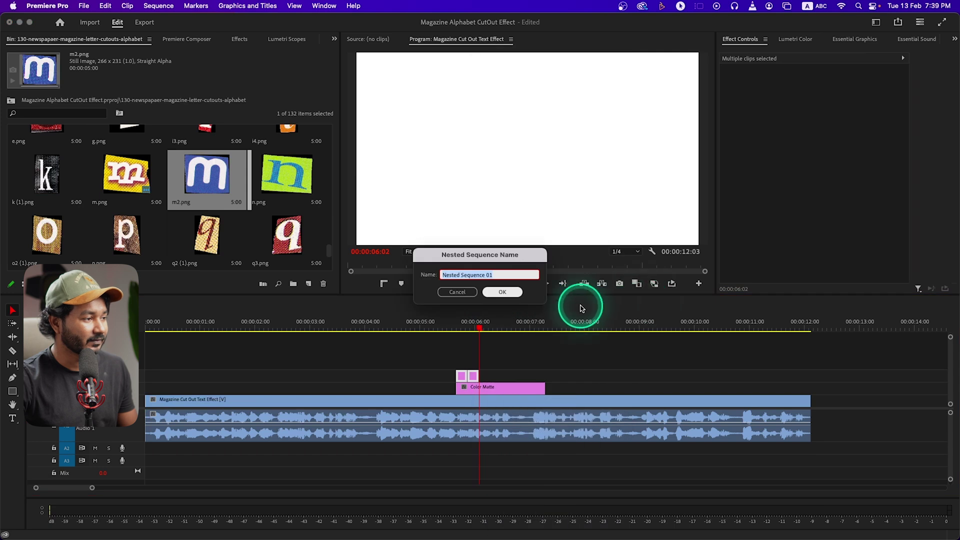
left_click(510, 293)
double_click(467, 379)
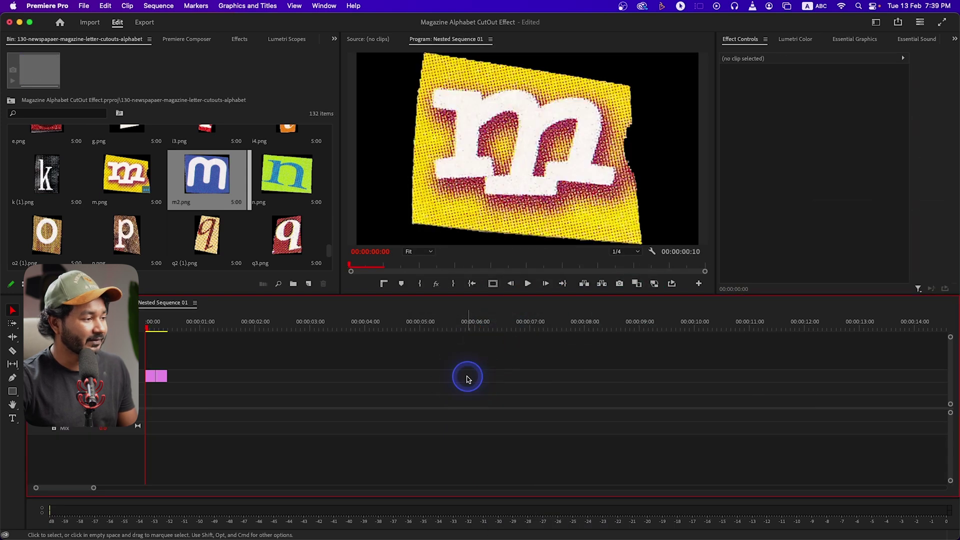
- Copy the two letter clips and paste them back to back out to 00:00:10:00
left_click(143, 329)
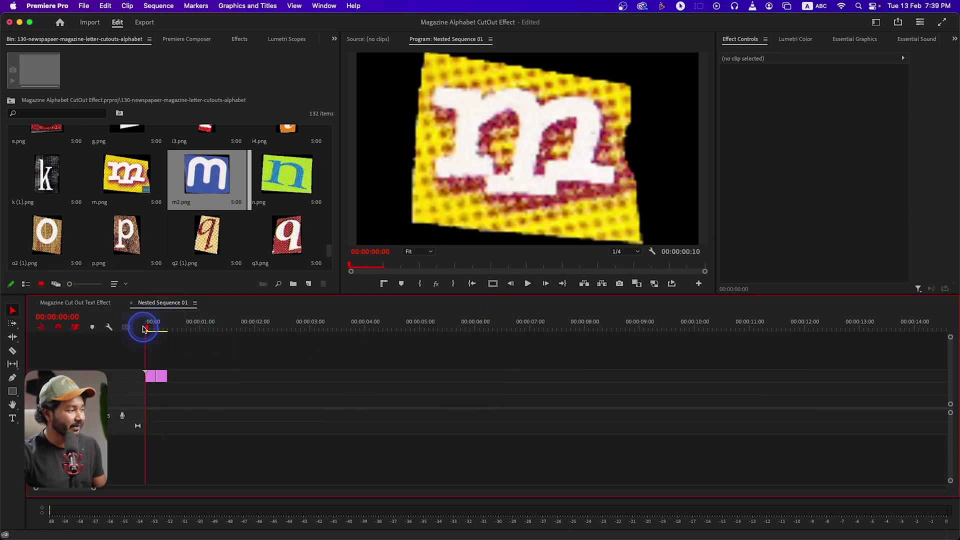
left_click_drag(205, 386, 124, 349)
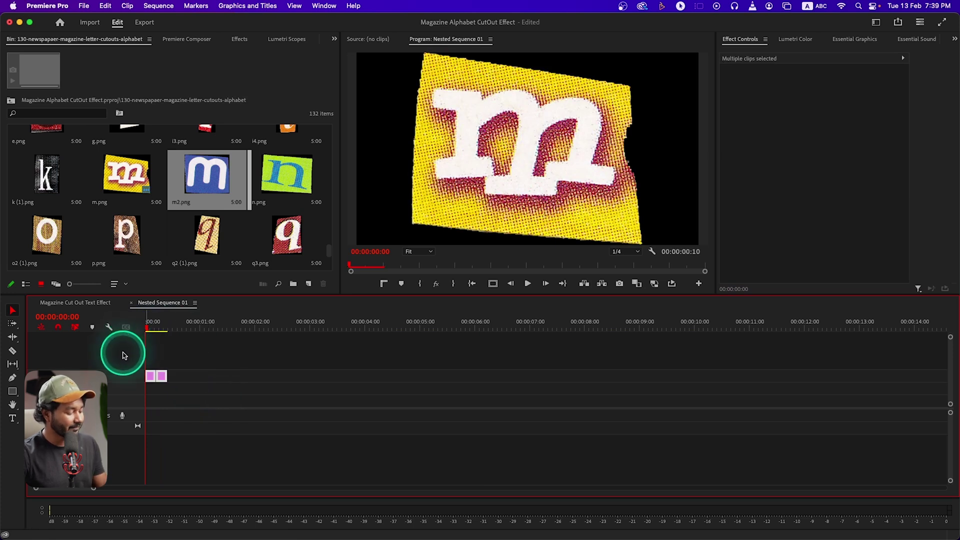
key("super+c")
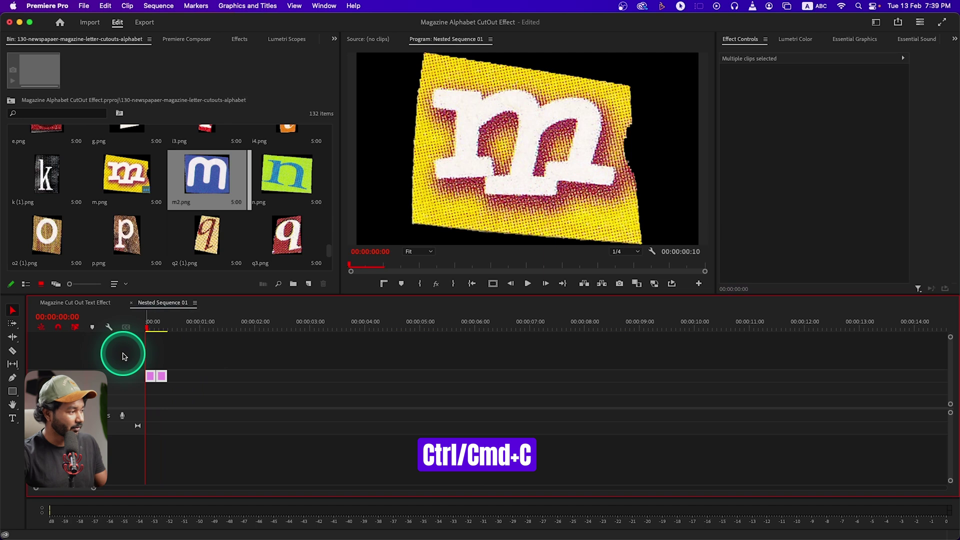
left_click_drag(136, 338, 169, 329)
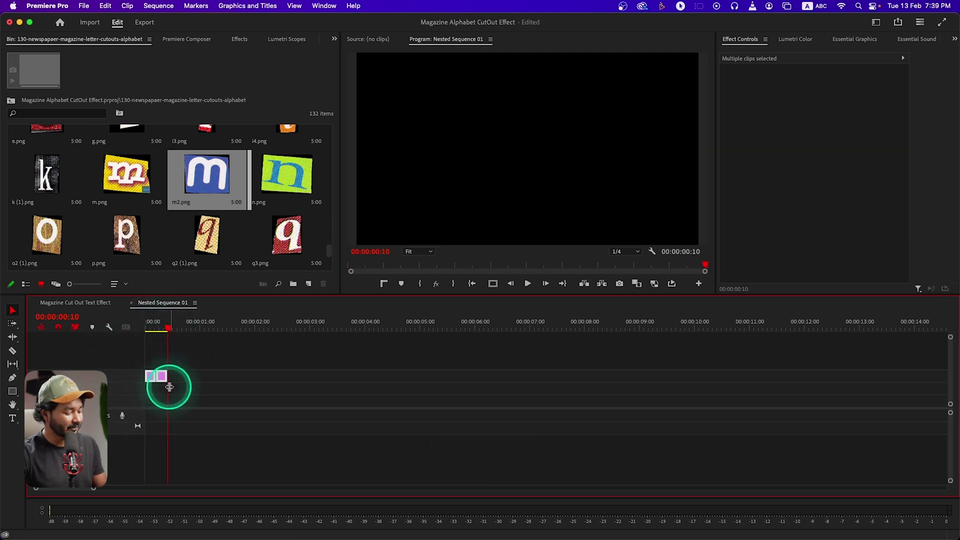
key("super+v")
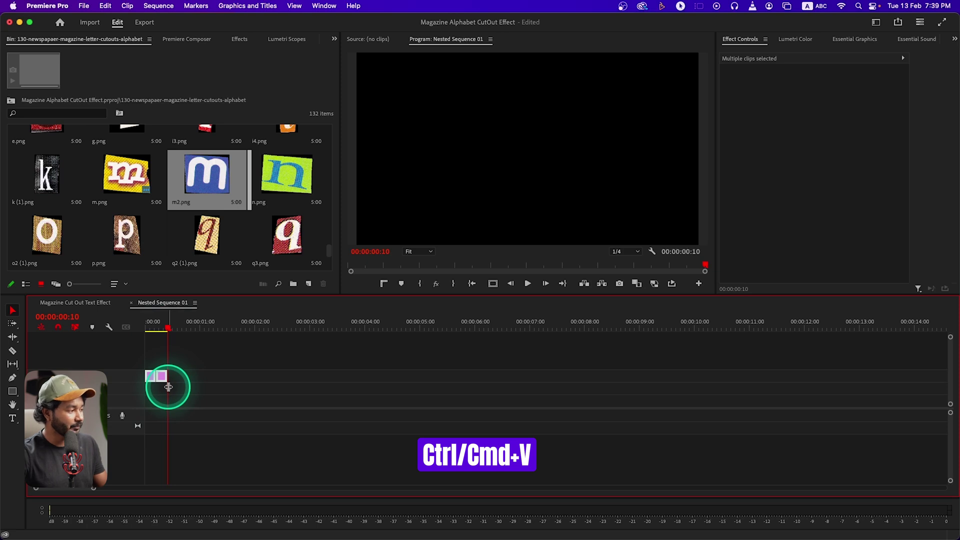
key("super+v")
key("super+v")
key("super+v")
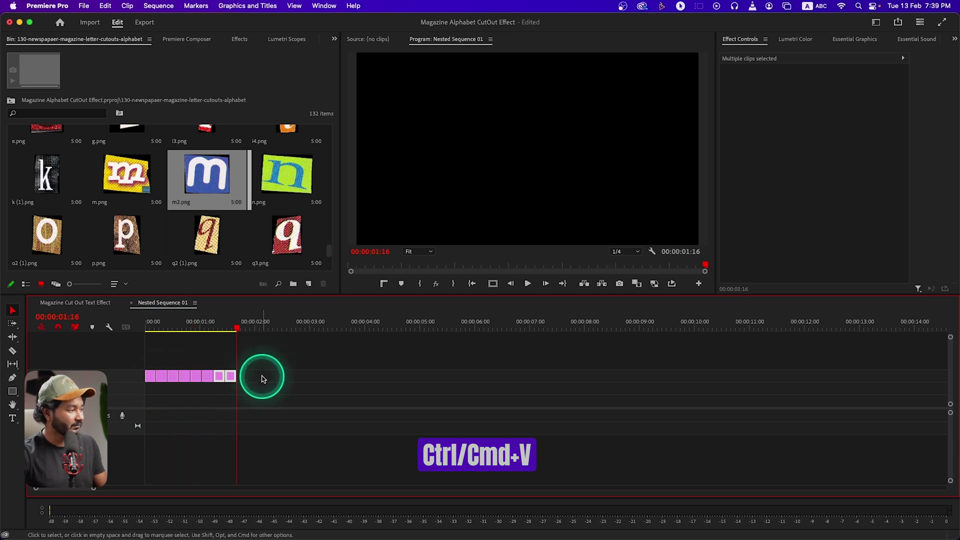
key("super+v")
key("super+v")
key("super+v")
key("super+v")
key("super+v")
key("super+v")
key("super+v")
key("super+v")
key("super+v")
key("super+v")
key("super+v")
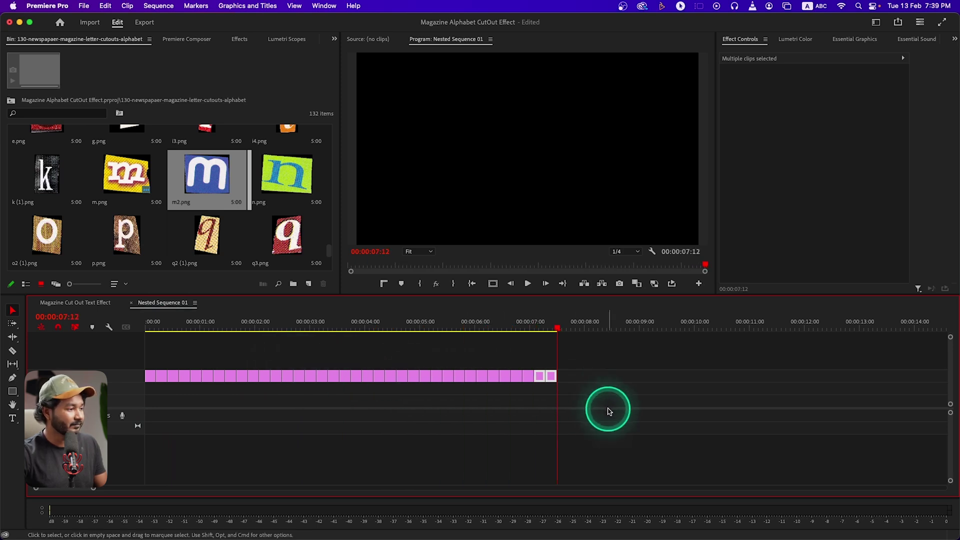
key("super+v")
key("super+v")
key("super+v")
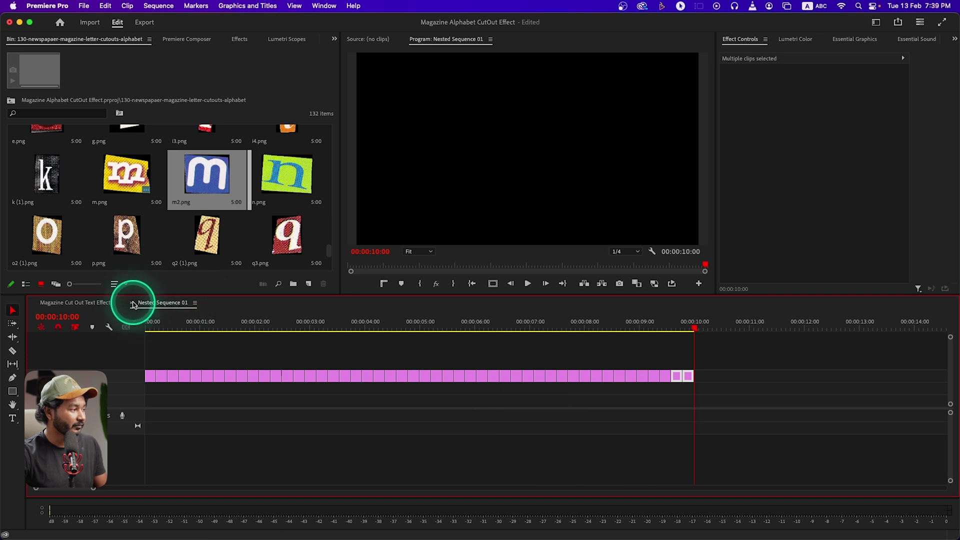
left_click(133, 303)
left_click(441, 329)
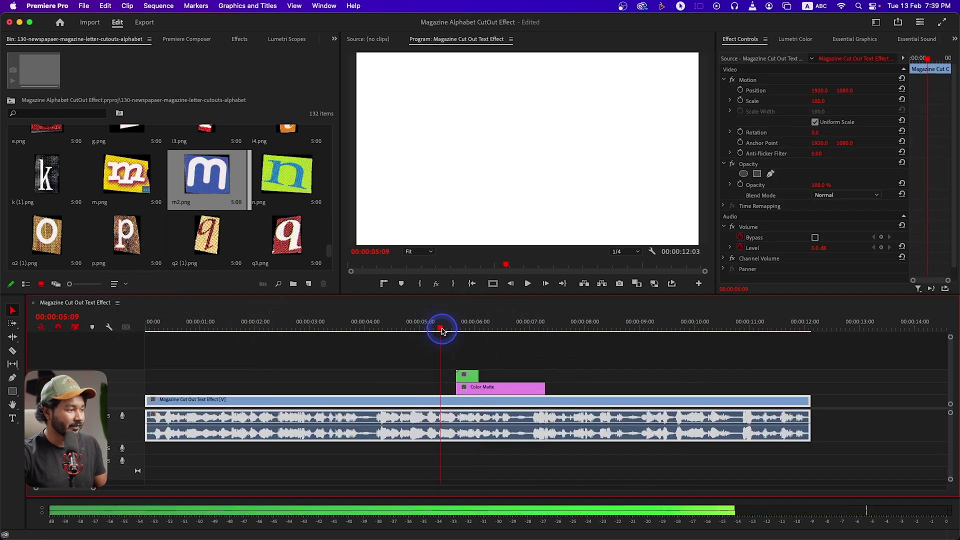
left_click_drag(441, 330, 558, 380)
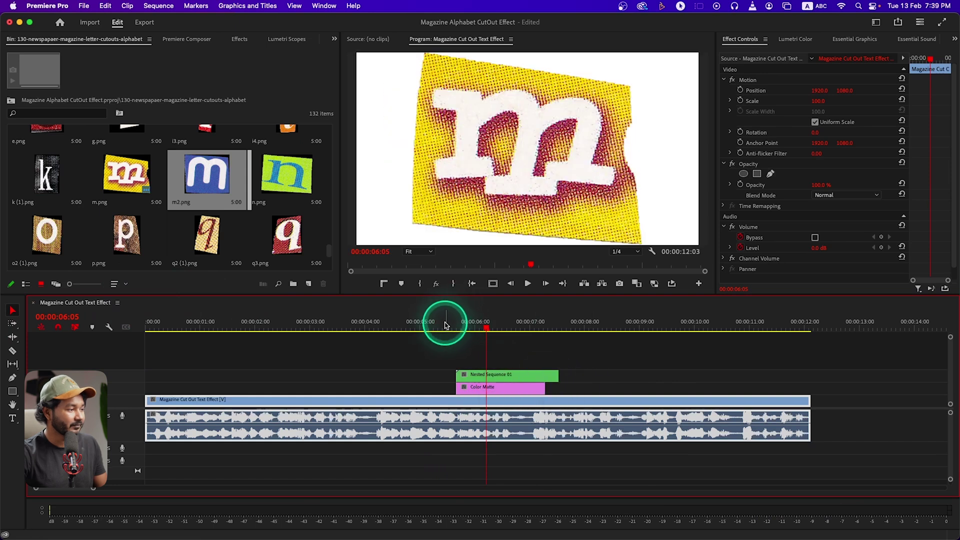
key("space")
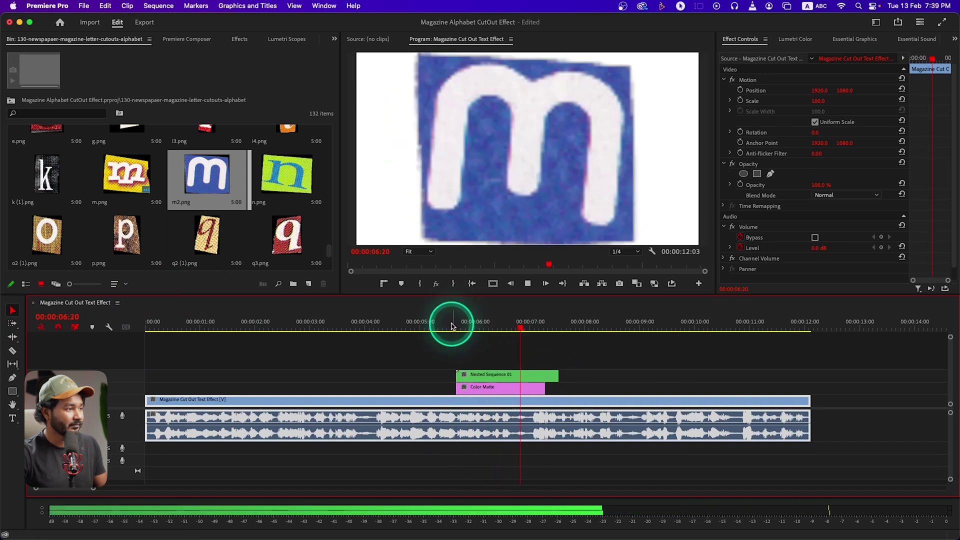
left_click_drag(483, 328, 499, 376)
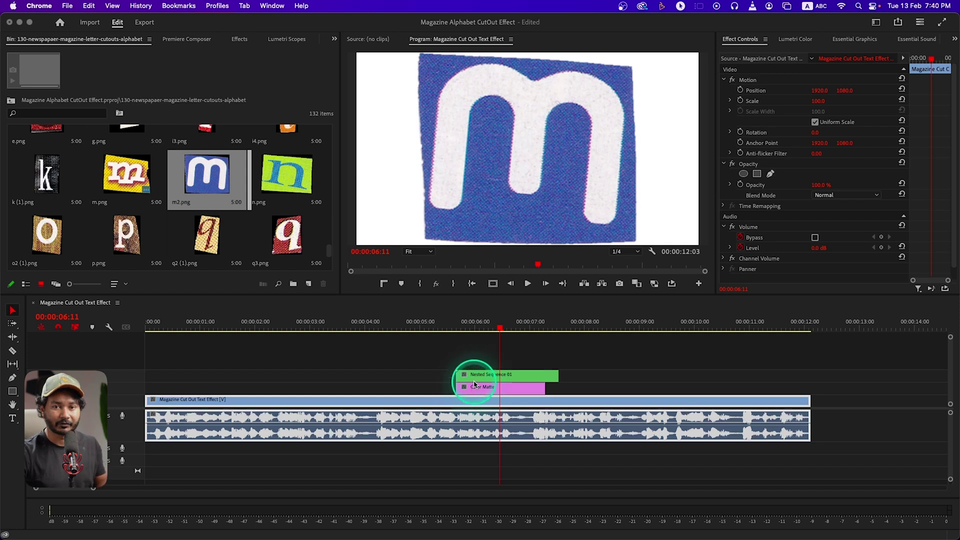
left_click(475, 327)
- Place A (1).png, A2.png and A3.png back to back on V4 at the playhead
left_click_drag(469, 327, 465, 327)
scroll(112, 187, "down", 10)
scroll(112, 188, "up", 15)
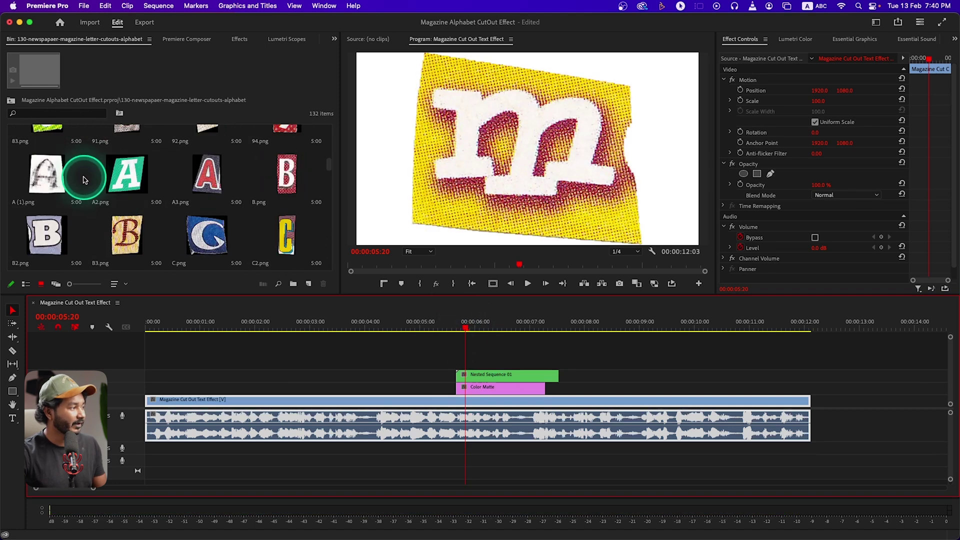
left_click_drag(41, 190, 467, 357)
left_click(122, 181)
left_click_drag(509, 321, 488, 355)
left_click_drag(208, 177, 511, 362)
- Nest the three A clips as Nested Sequence 02 and open it
right_click(488, 360)
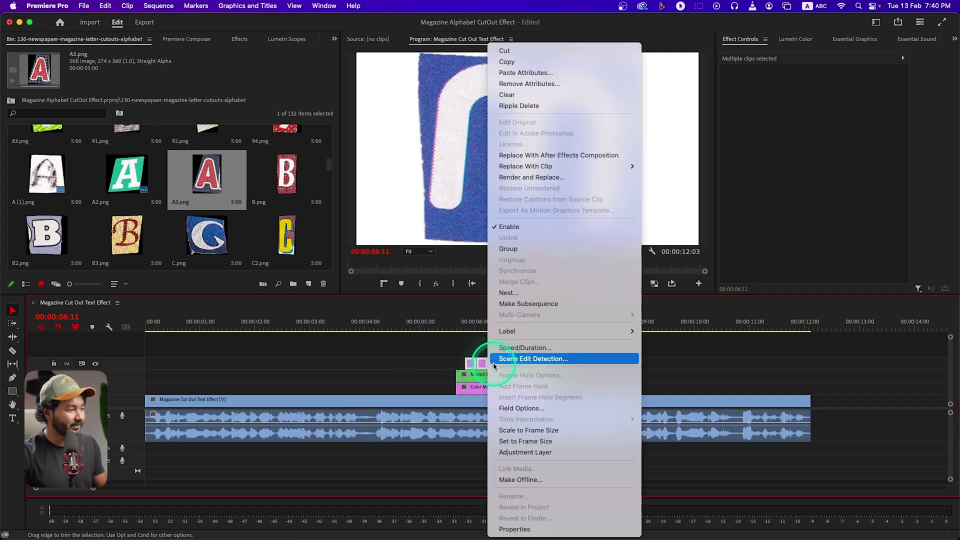
left_click(505, 293)
left_click(497, 298)
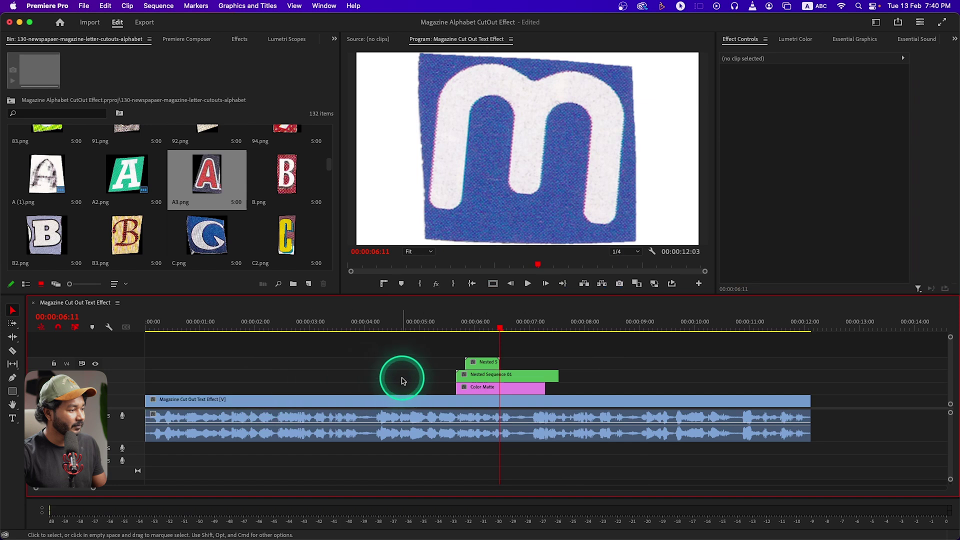
double_click(482, 367)
- Repeat the three A clips out to 00:00:11:06, then return to the main sequence at 00:00:05:20
left_click_drag(206, 370, 126, 350)
key("cmd+c")
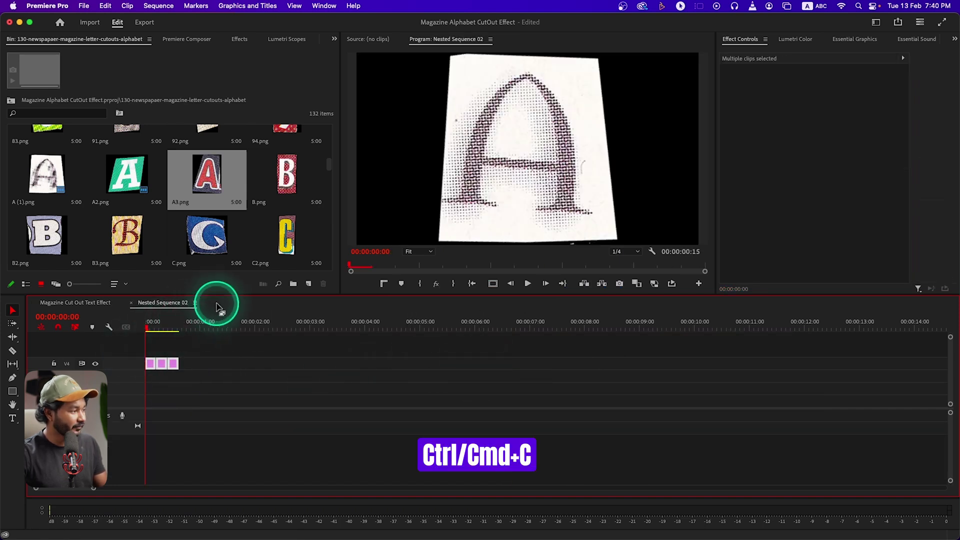
left_click(180, 322)
key("cmd+v")
key("cmd+v")
key("cmd+v")
key("cmd+v")
key("cmd+v")
key("cmd+v")
key("cmd+v")
key("cmd+v")
key("cmd+v")
key("cmd+v")
key("cmd+v")
key("cmd+v")
key("cmd+v")
key("cmd+v")
key("cmd+v")
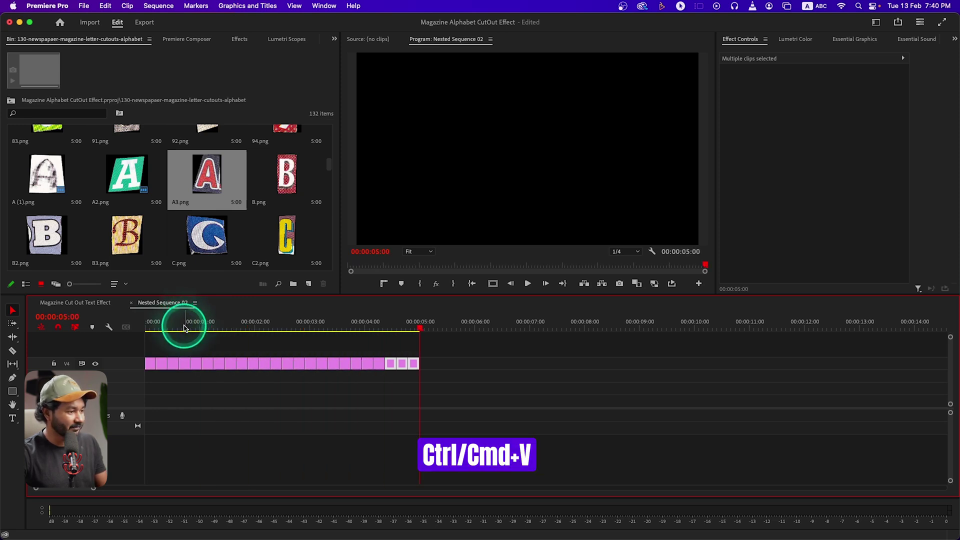
left_click(131, 302)
mouse_move(468, 334)
left_mouse_down()
mouse_move(449, 329)
mouse_move(474, 333)
mouse_move(461, 332)
left_mouse_up()
- Place C.png on V5 above Nested Sequence 02 and trim it to a few frames
left_click_drag(197, 220, 474, 352)
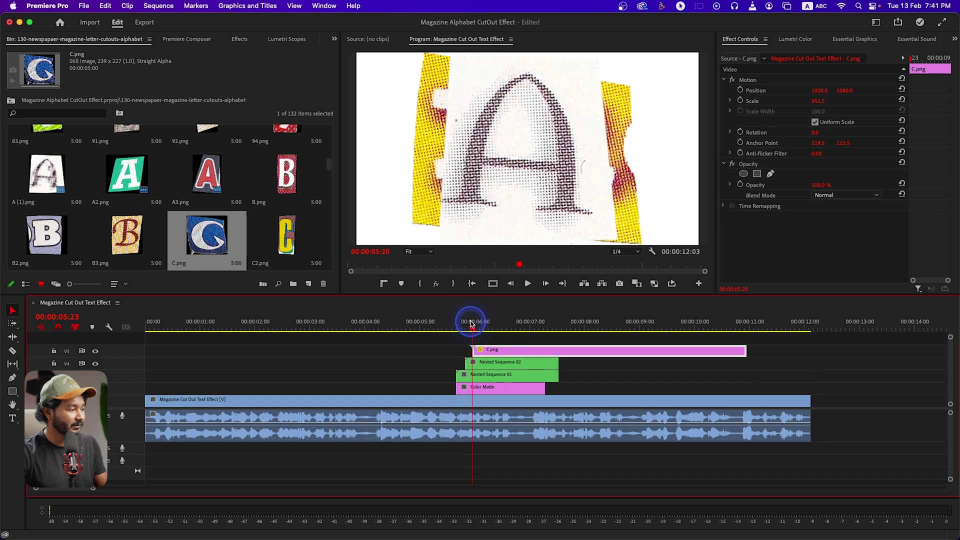
left_click(471, 326)
key("space")
left_click(502, 350)
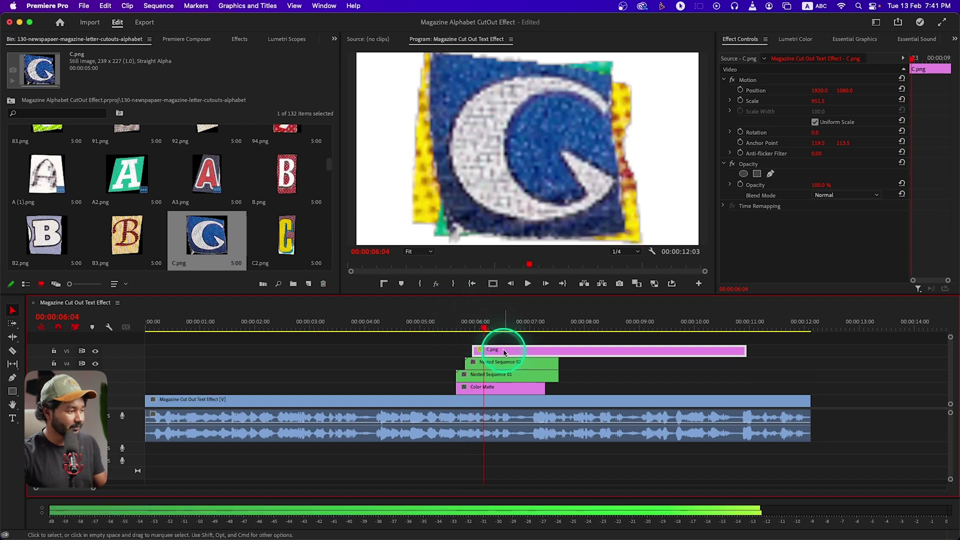
key("w")
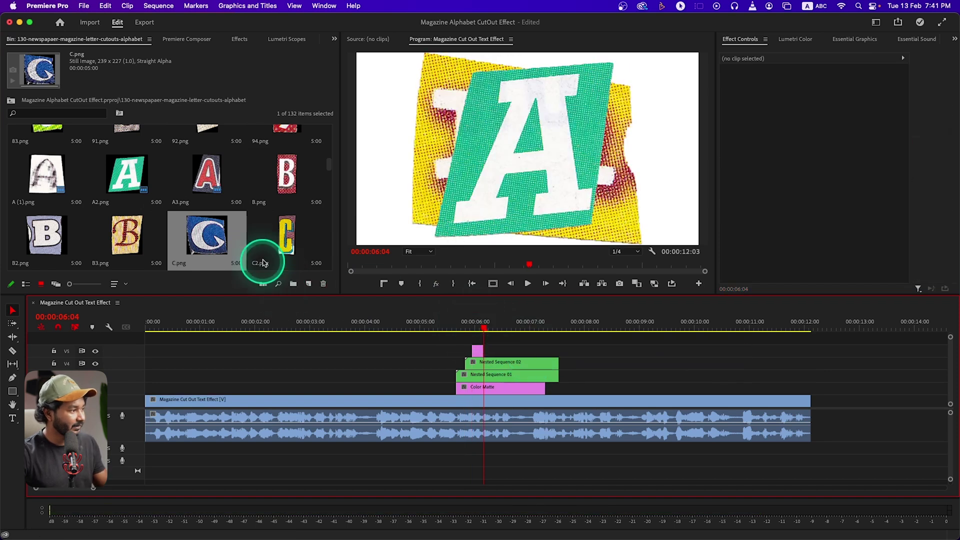
- Add C2.png right after C.png, scaled to 532, and cut it a few frames long
left_click_drag(262, 264, 344, 260)
left_click_drag(465, 326, 495, 343)
key("shift+Right")
left_click(515, 345)
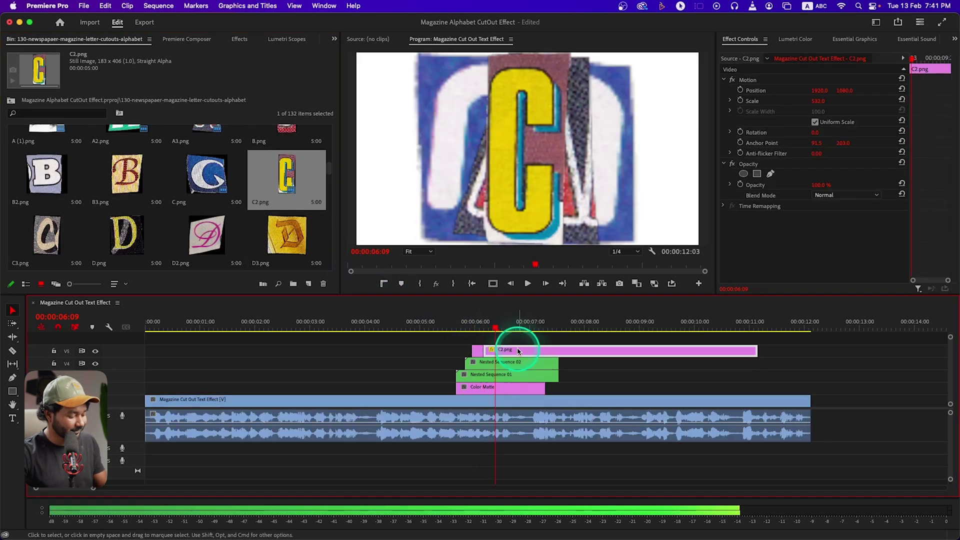
key("Delete")
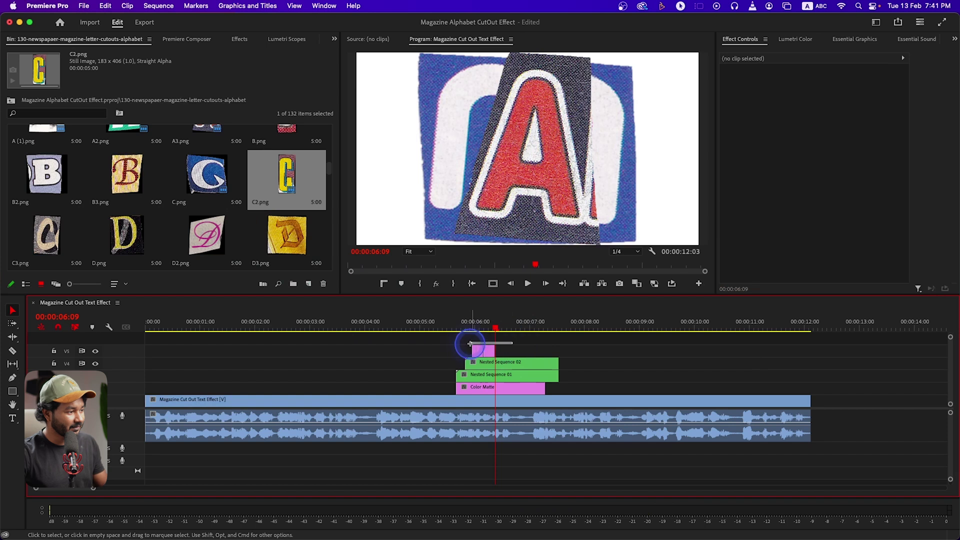
- Nest the selected C cutout clips into Nested Sequence 03
right_click(490, 352)
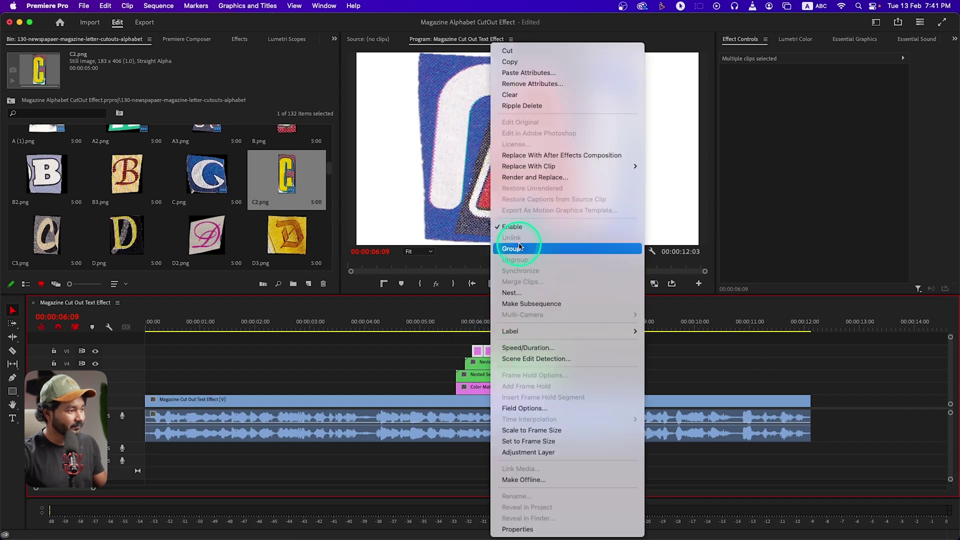
left_click(524, 294)
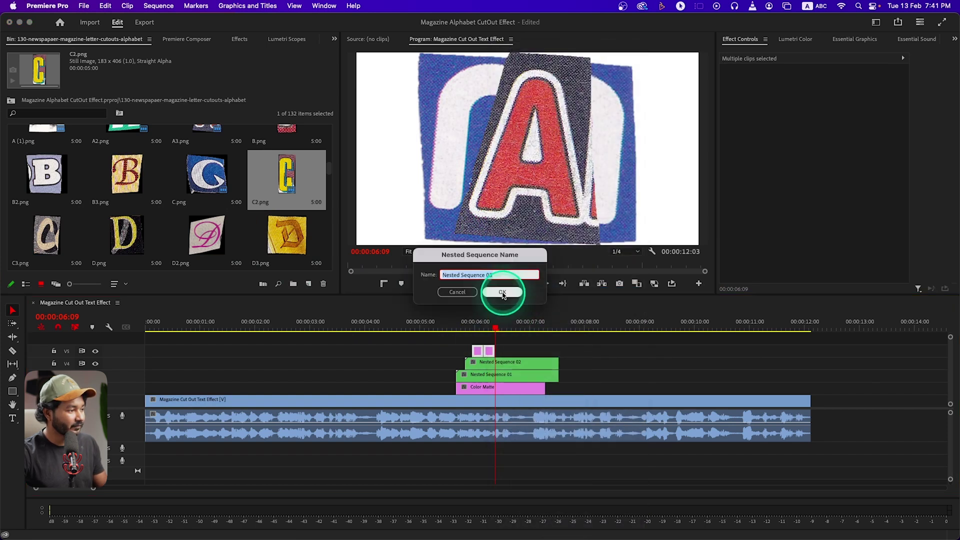
left_click(510, 286)
- Fill Nested Sequence 03 with pasted repeats of the C clips, then trim it to end with the others
double_click(487, 350)
left_click_drag(182, 365, 153, 331)
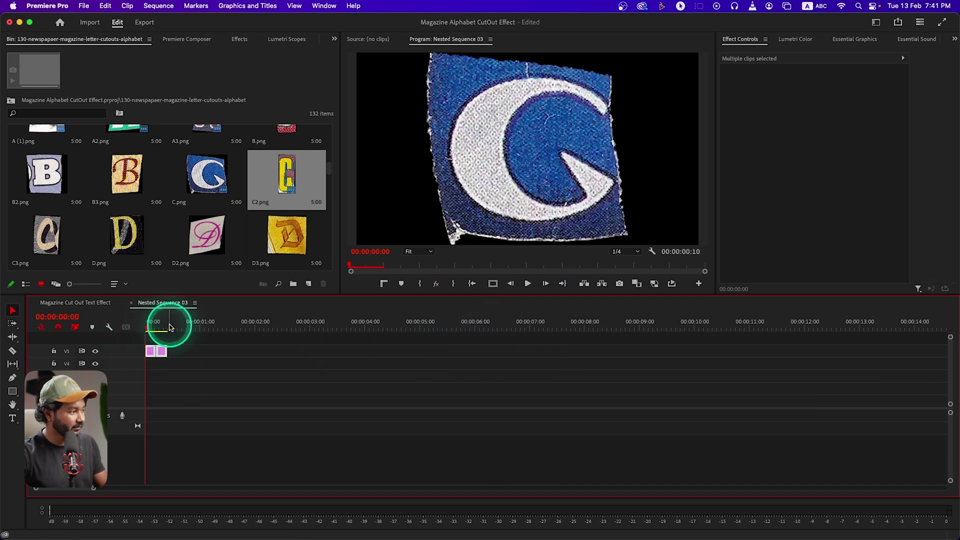
left_click(168, 327)
key("super+v")
key("super+v")
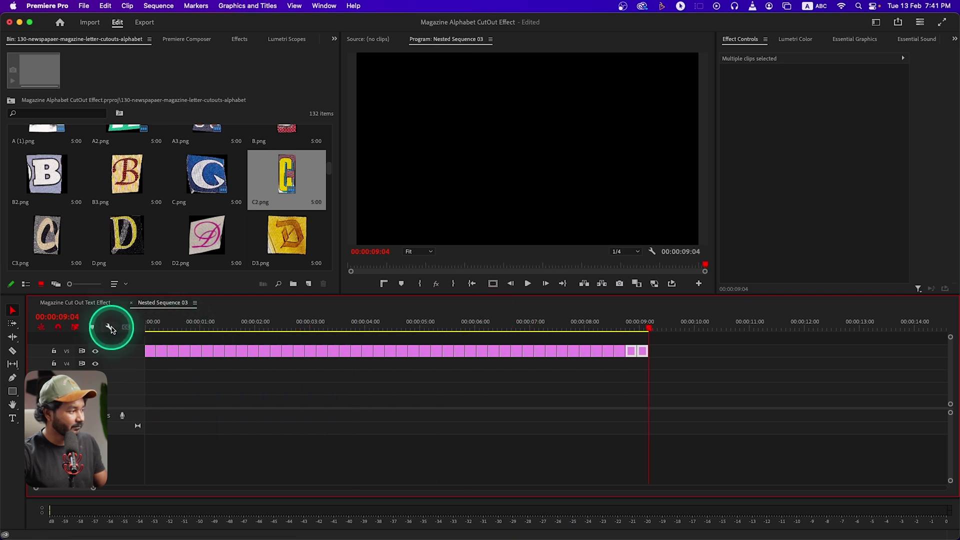
left_click(131, 306)
left_click_drag(499, 348, 559, 349)
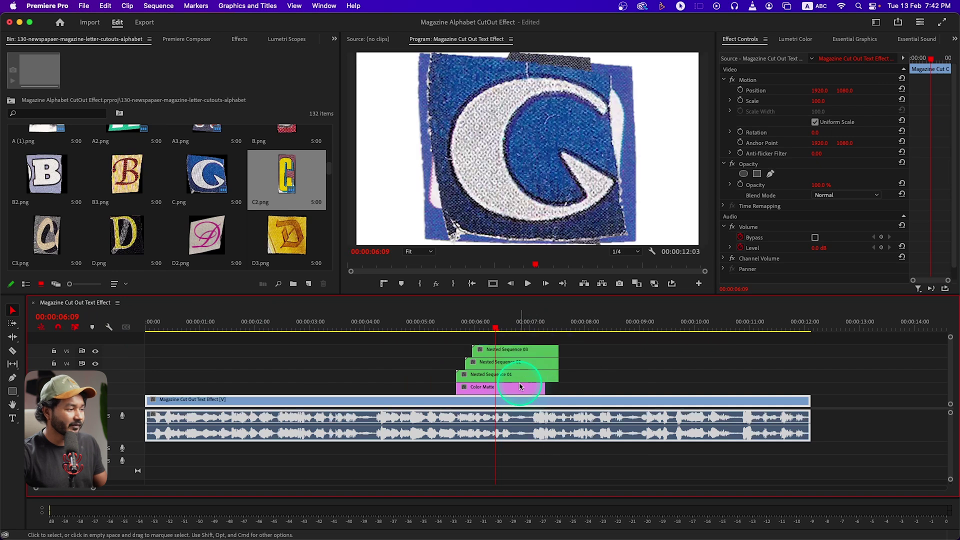
left_click(456, 329)
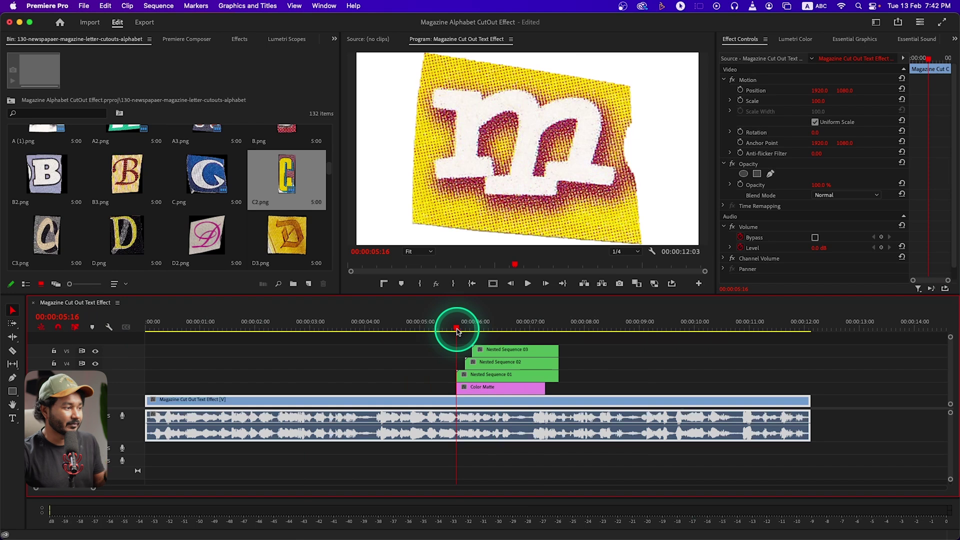
mouse_move(492, 365)
left_mouse_down()
mouse_move(481, 369)
mouse_move(491, 370)
left_mouse_up()
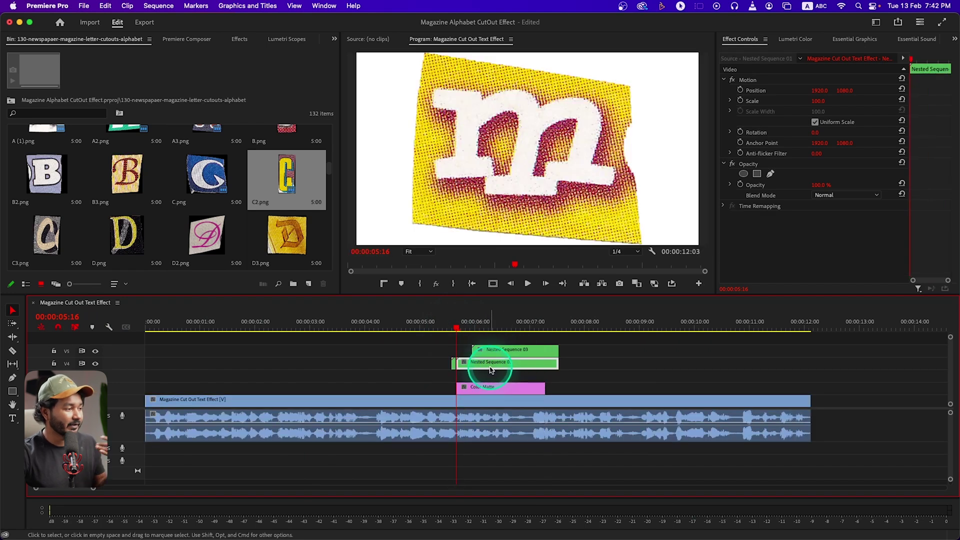
key("super+z")
key("super+z")
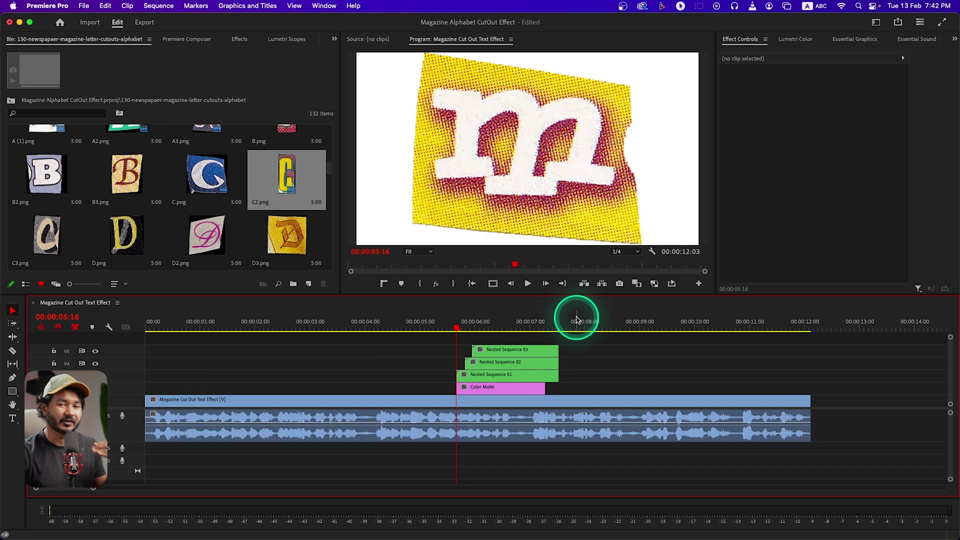
left_click(535, 336)
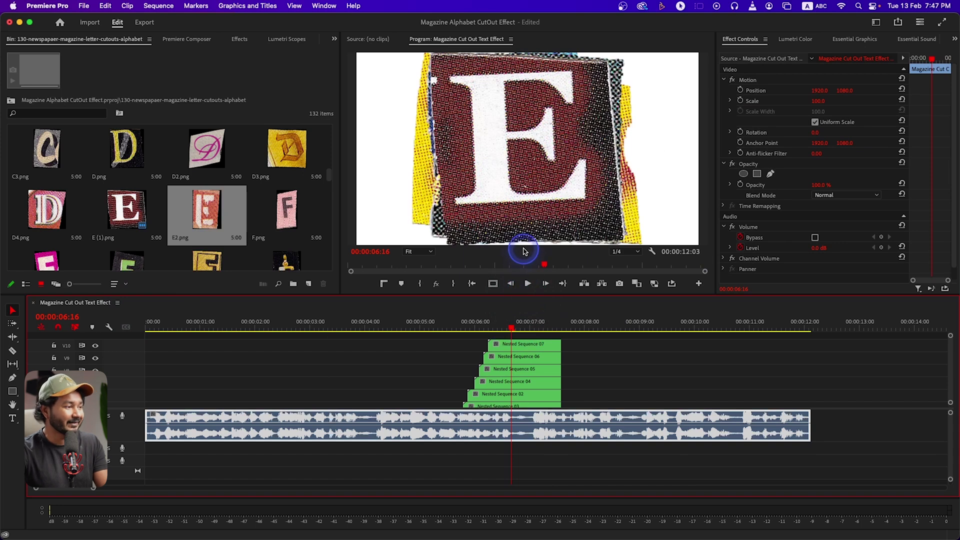
- Drag the monitor/timeline divider upward to give the stacked letter tracks more height
left_click_drag(521, 295, 575, 257)
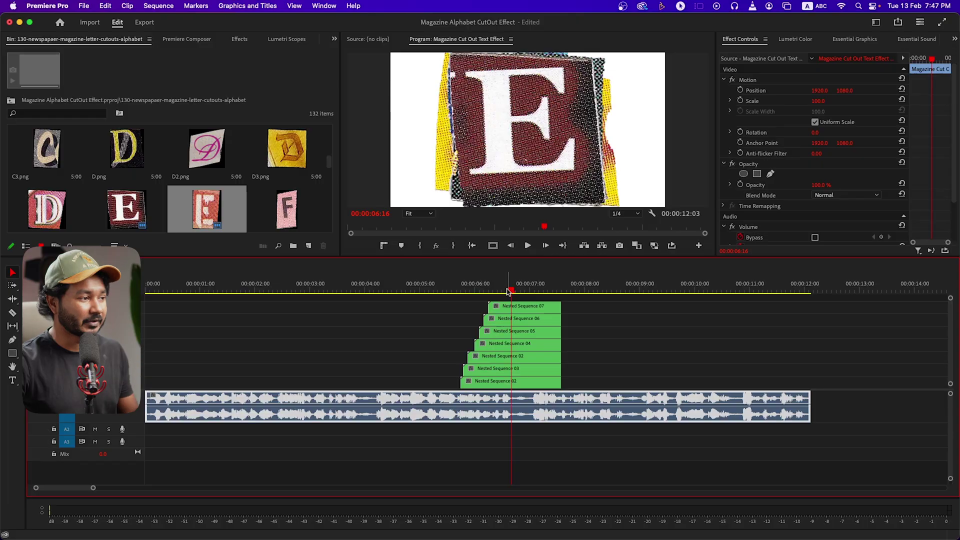
- Trim the end of the white Color Matte clip to match the letter sequences
left_click(534, 359)
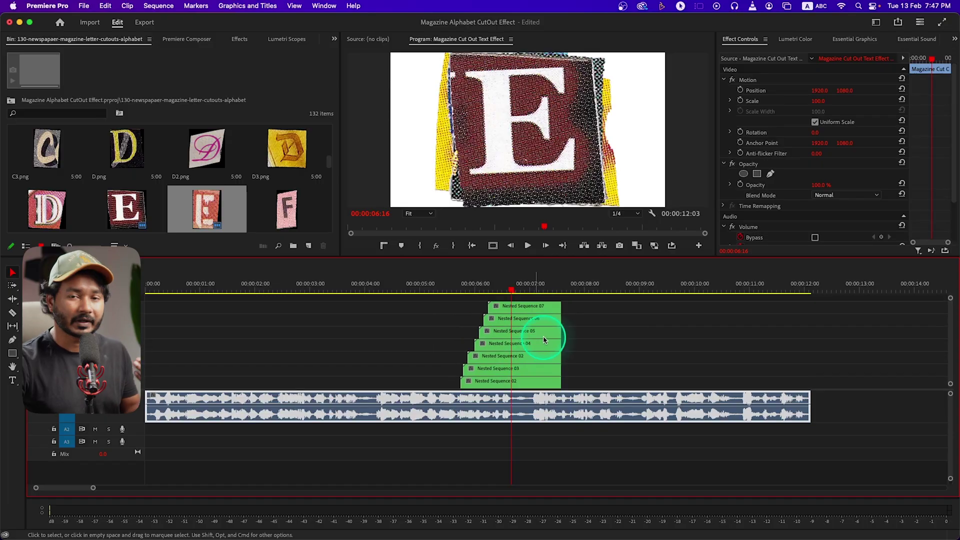
scroll(548, 315, "down", 2)
left_click_drag(547, 377, 572, 356)
scroll(572, 360, "up", 2)
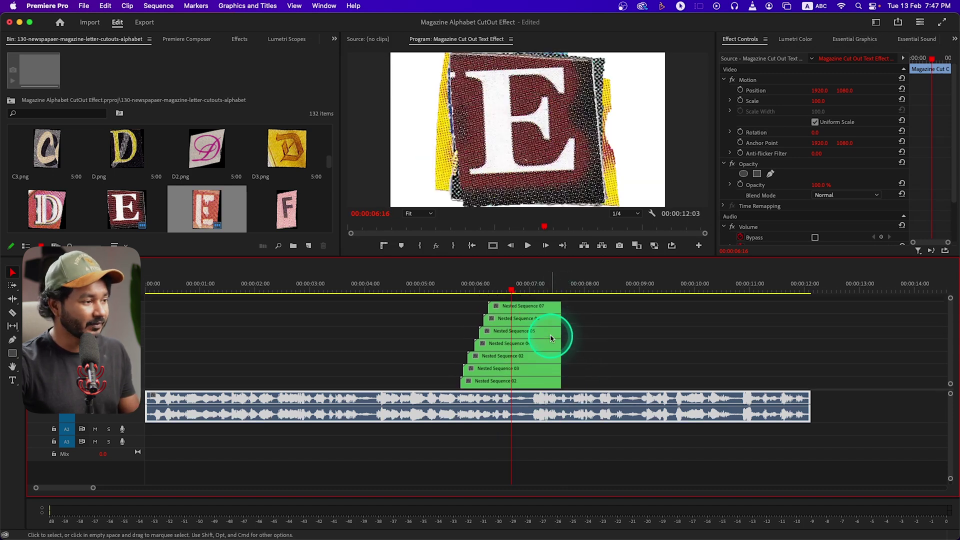
- Nest all seven stacked letter clips as Nested Sequence 09 and open it for editing
left_click_drag(580, 313, 511, 354)
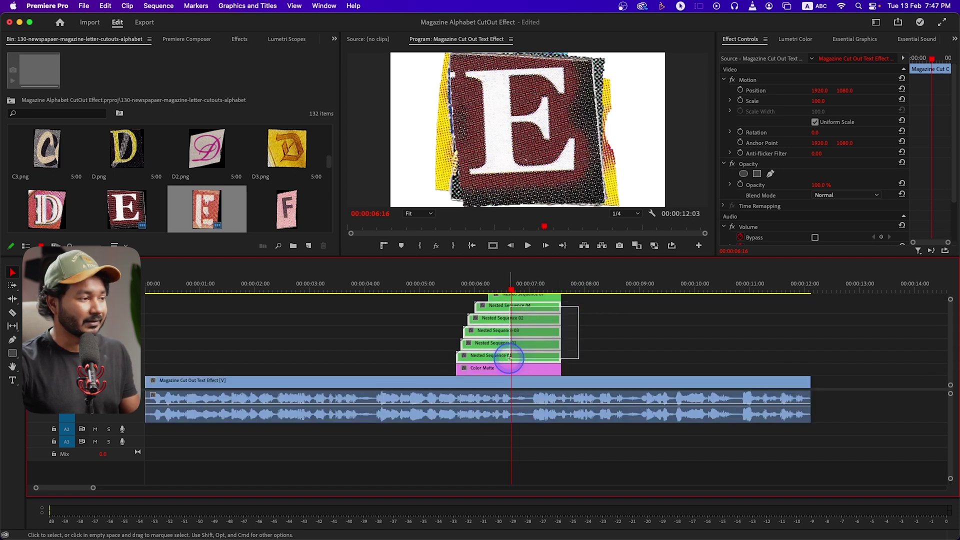
left_click_drag(511, 355, 510, 357)
right_click(521, 344)
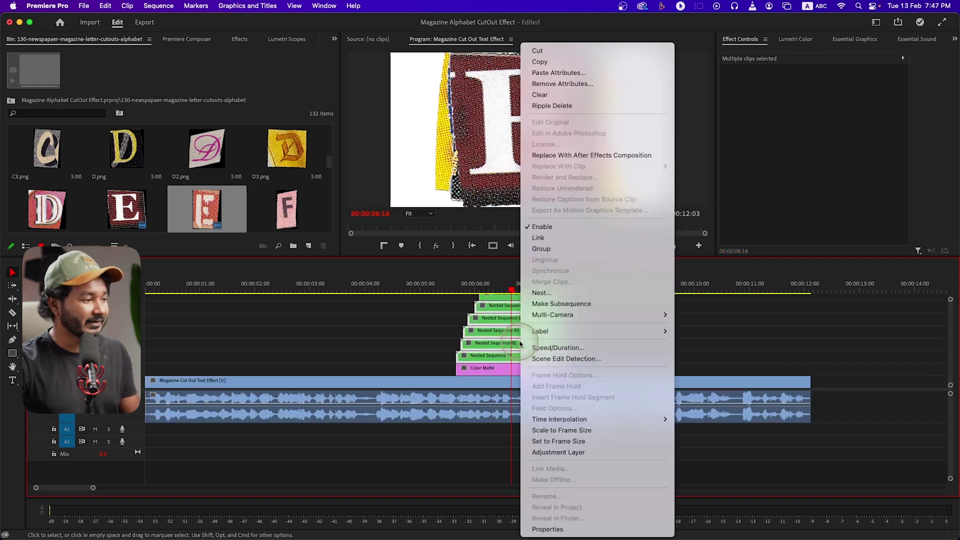
left_click(554, 297)
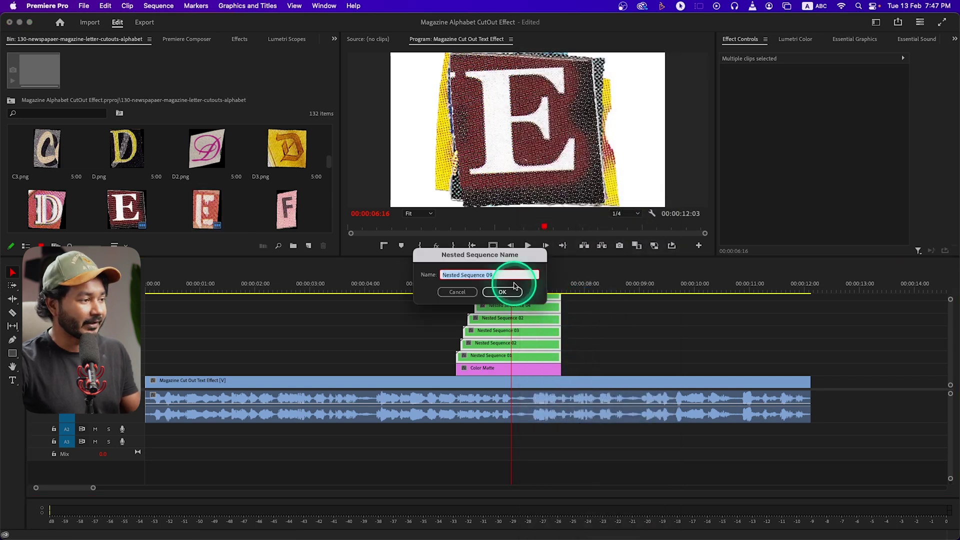
left_click(505, 292)
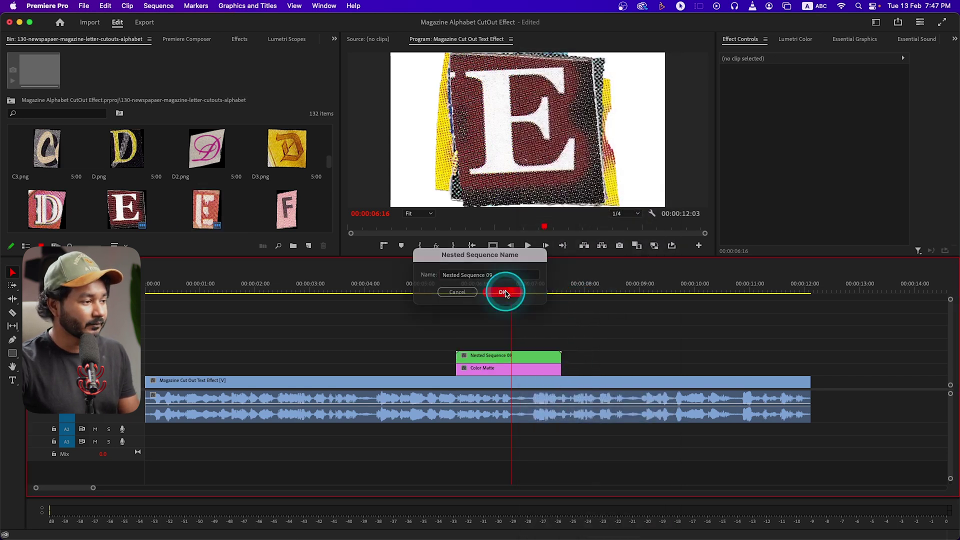
double_click(535, 356)
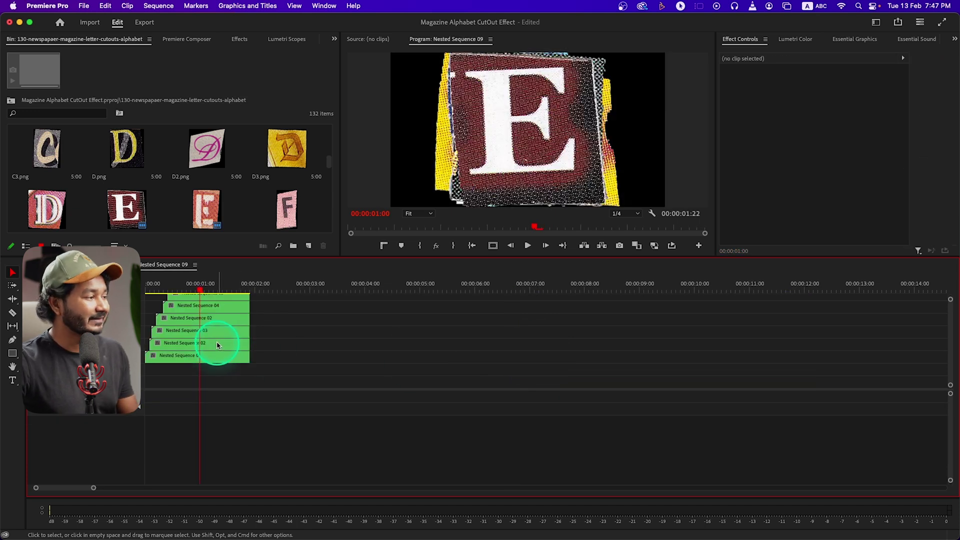
- Scale down the M cutout in Nested Sequence 01 and slide it to the left
left_click(218, 358)
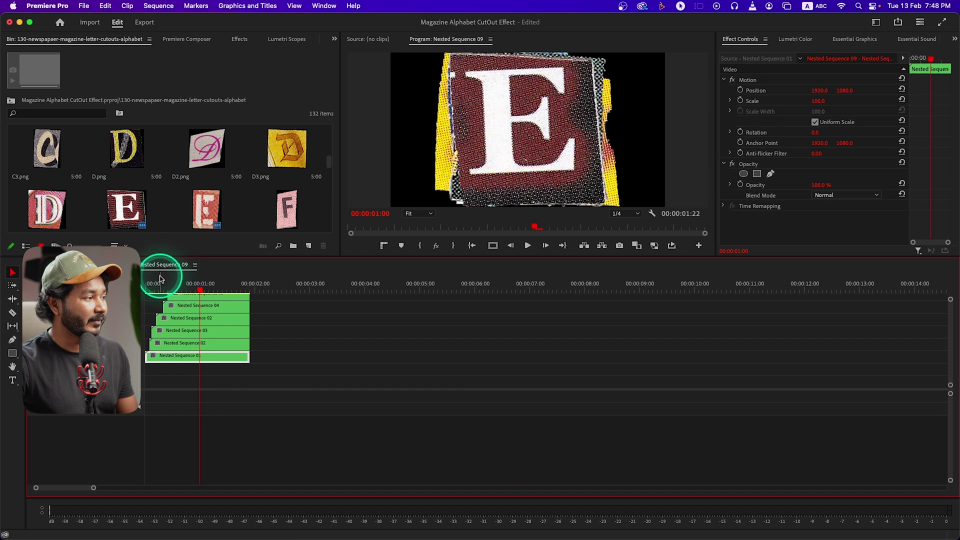
left_click_drag(190, 284, 147, 287)
left_click(808, 92)
left_click_drag(817, 101, 780, 101)
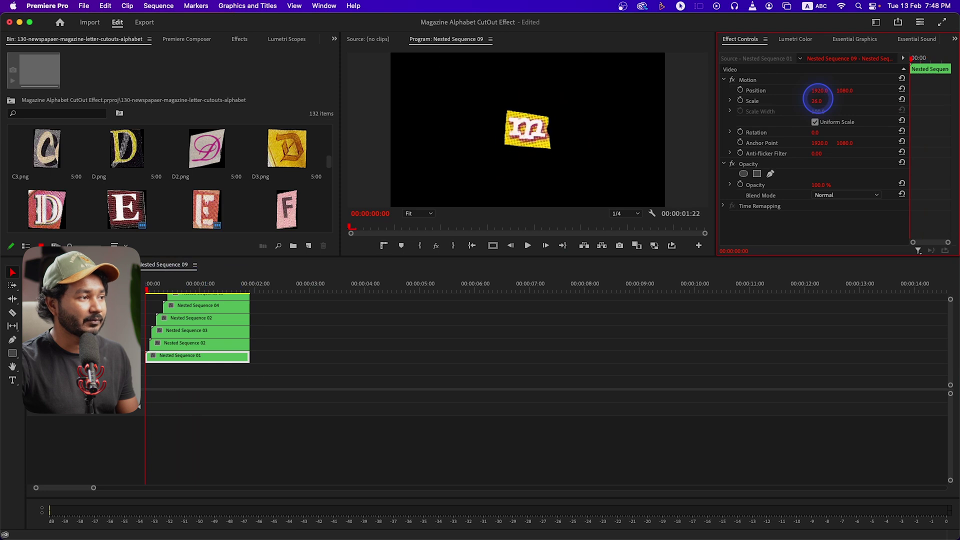
left_click_drag(818, 95, 818, 90)
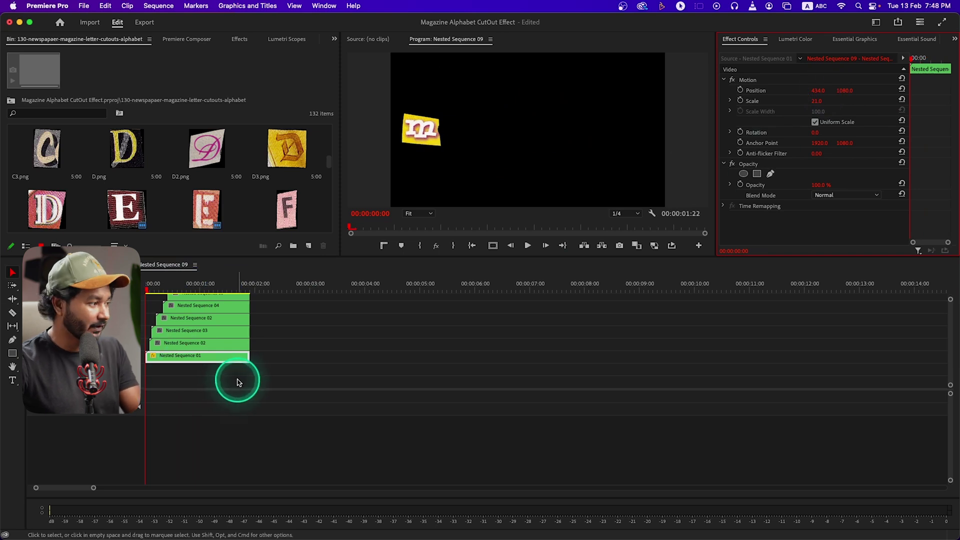
- Shrink and position the A and Nested Sequence 03 and 04 letters along the row
left_click(163, 344)
key("Right")
key("Right")
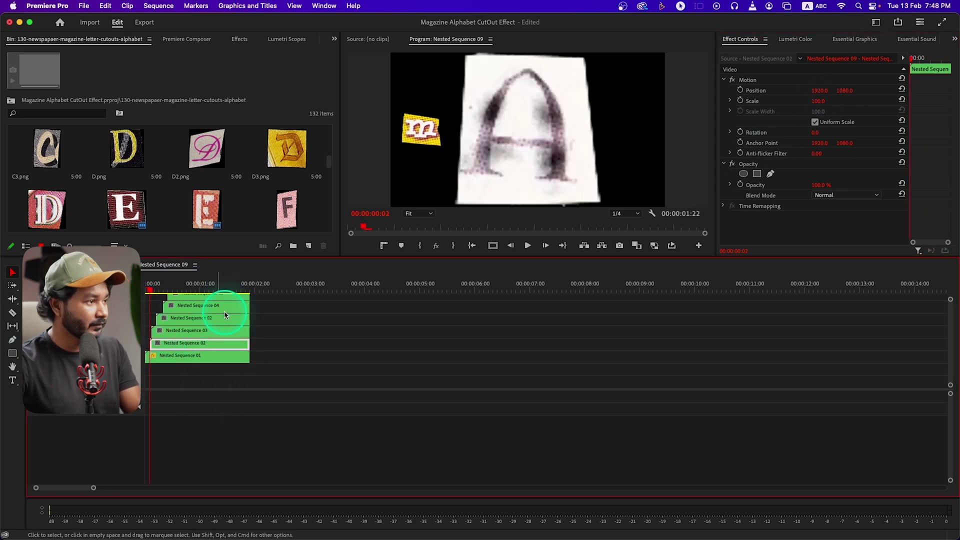
mouse_move(815, 101)
left_mouse_down()
mouse_move(825, 75)
mouse_move(820, 90)
left_mouse_up()
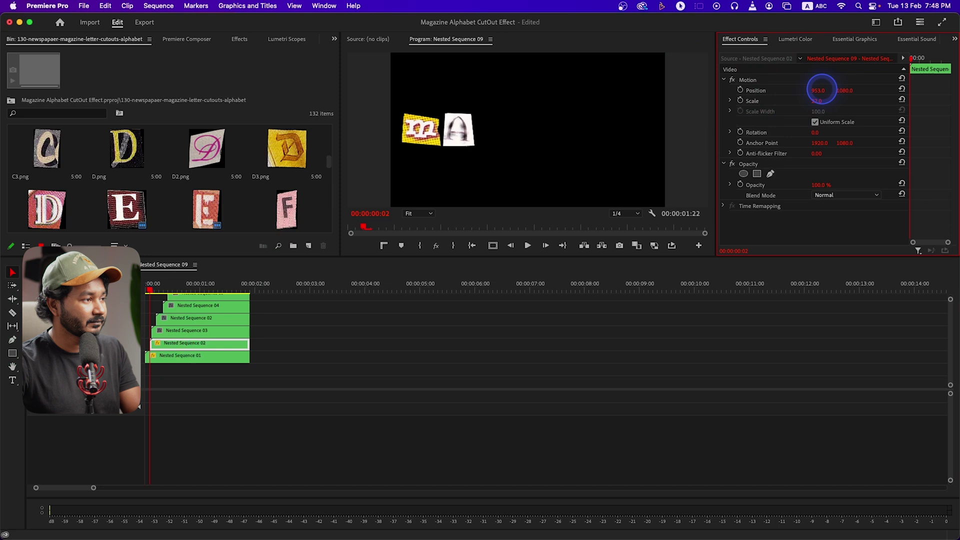
left_click(174, 343)
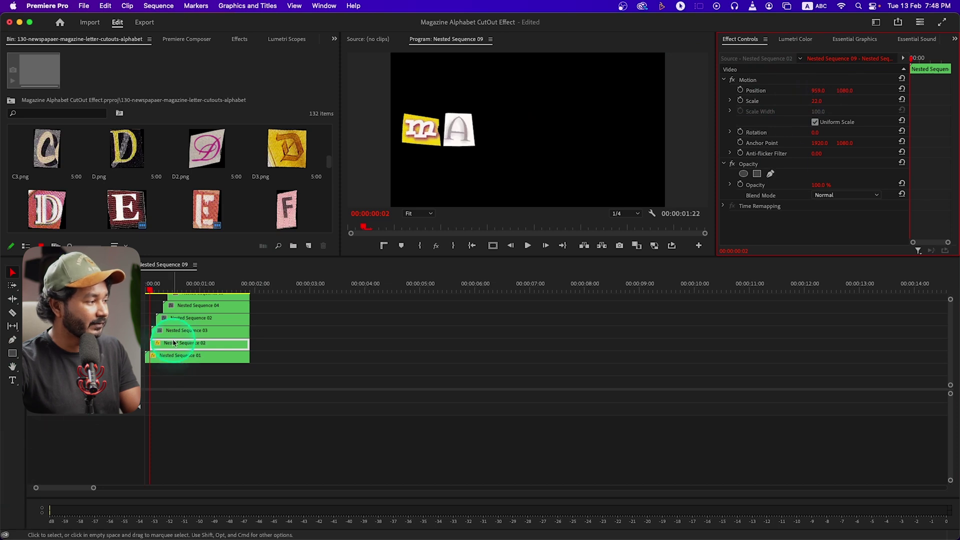
left_click(175, 333)
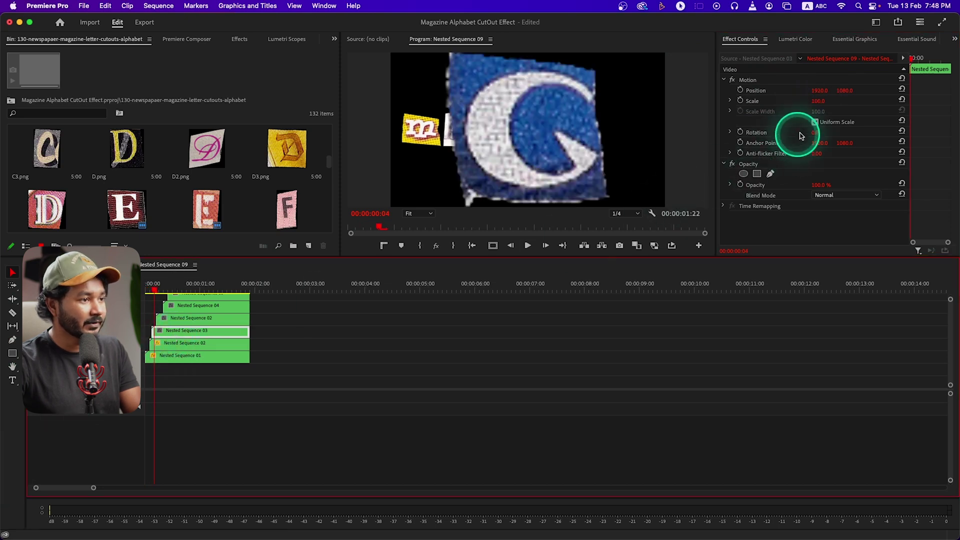
left_click(189, 306)
left_click_drag(818, 101, 782, 111)
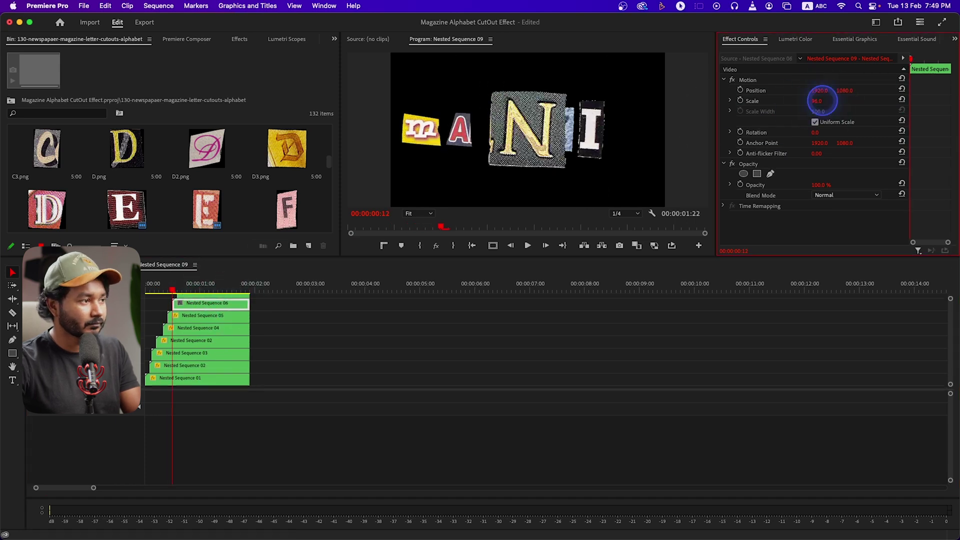
mouse_move(820, 97)
left_mouse_down()
mouse_move(805, 96)
mouse_move(819, 89)
mouse_move(814, 100)
mouse_move(817, 90)
left_mouse_up()
left_click(415, 231)
left_click(200, 353)
- Shrink the large E cutout in Nested Sequence 06 and place it at the word's end
left_click(188, 300)
left_click(831, 100)
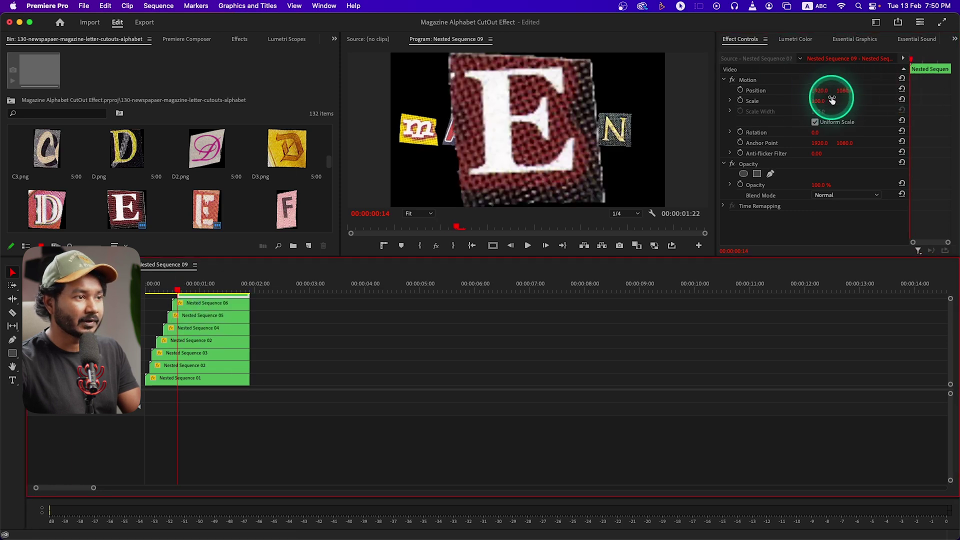
left_click_drag(824, 102, 820, 90)
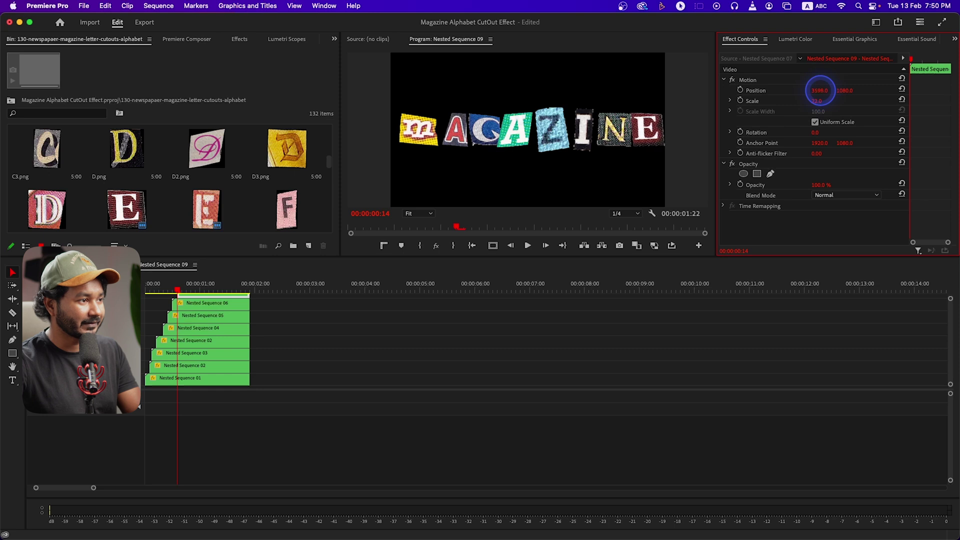
left_click(208, 303)
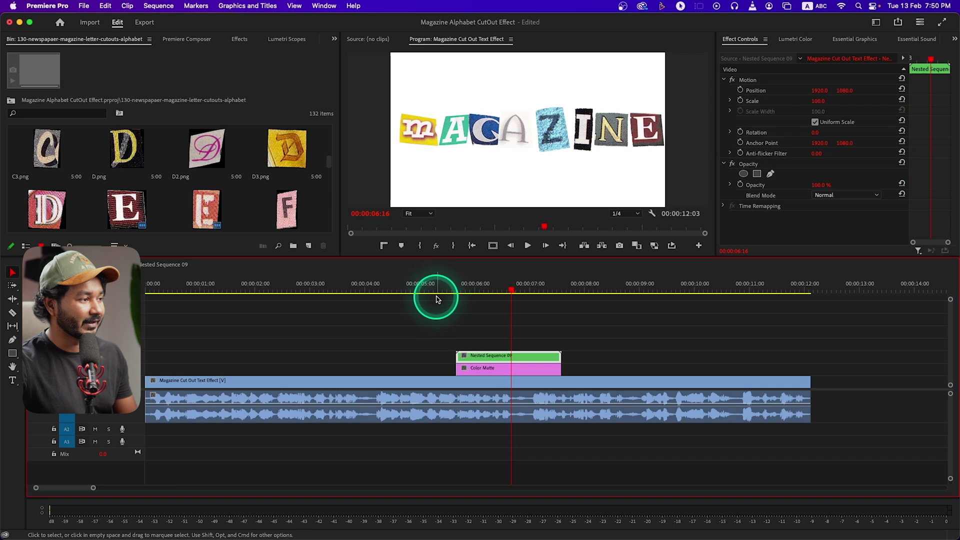
- Play from just before the letters appear to preview MAGAZINE flickering in, stopping on the finished word
left_click(454, 291)
key("space")
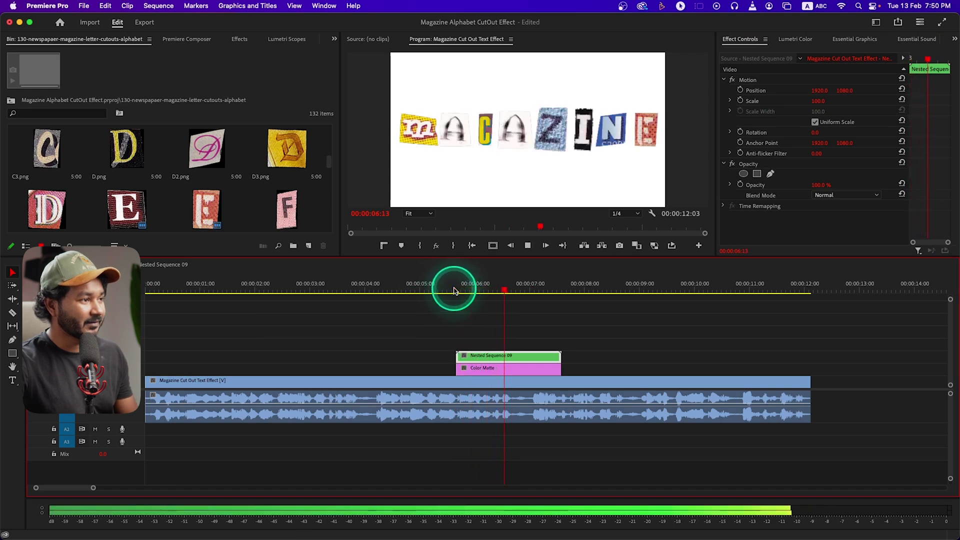
left_click(455, 291)
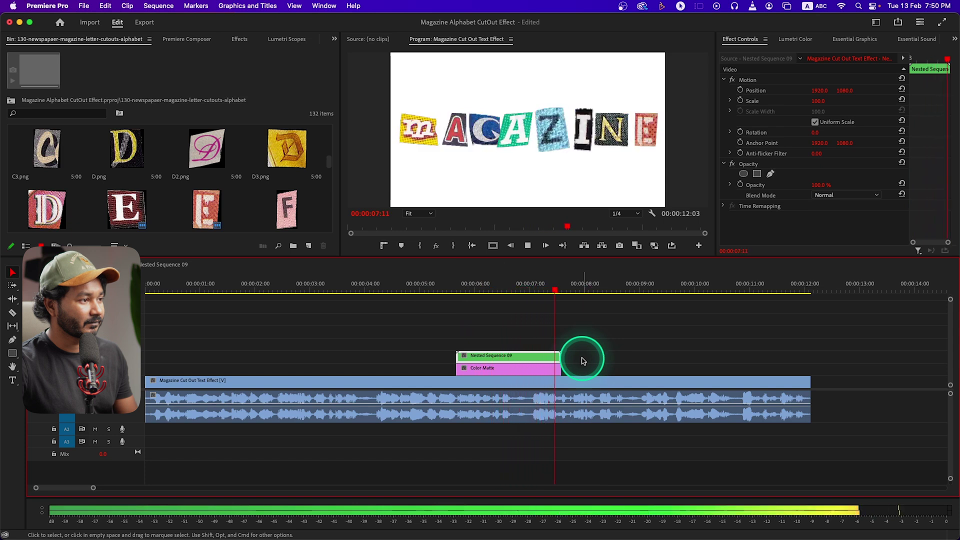
key("space")
left_click(457, 286)
key("space")
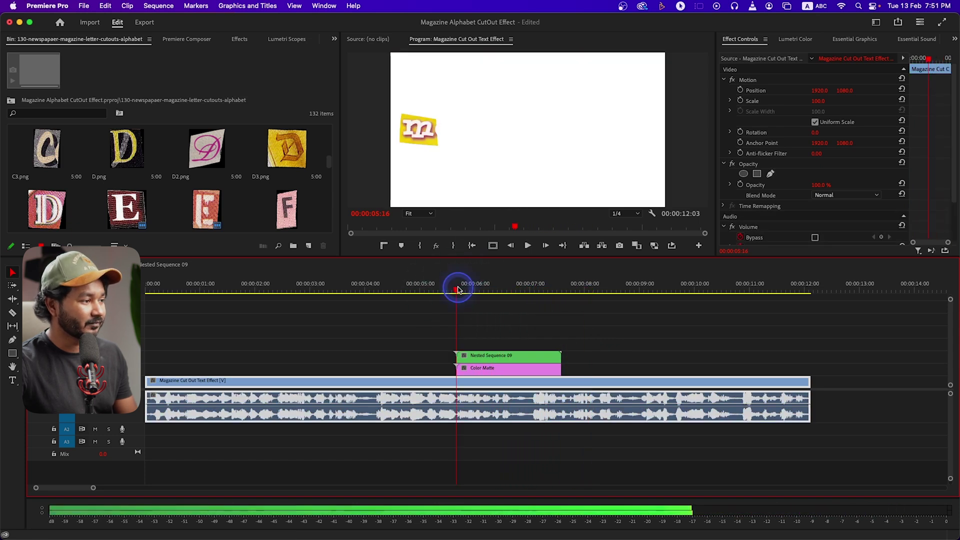
key("space")
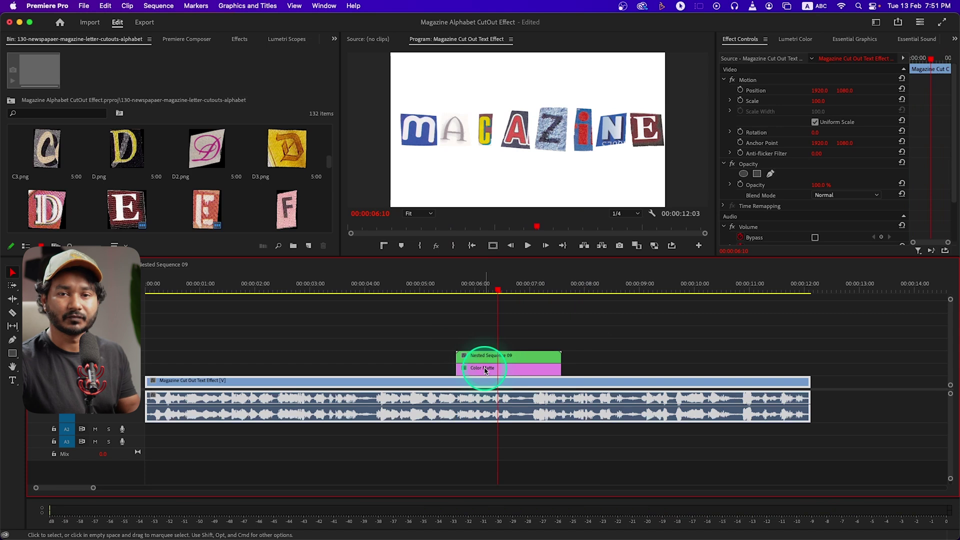
- Delete the white Color Matte clip and jump back to where the letters begin over the presenter
left_click(488, 369)
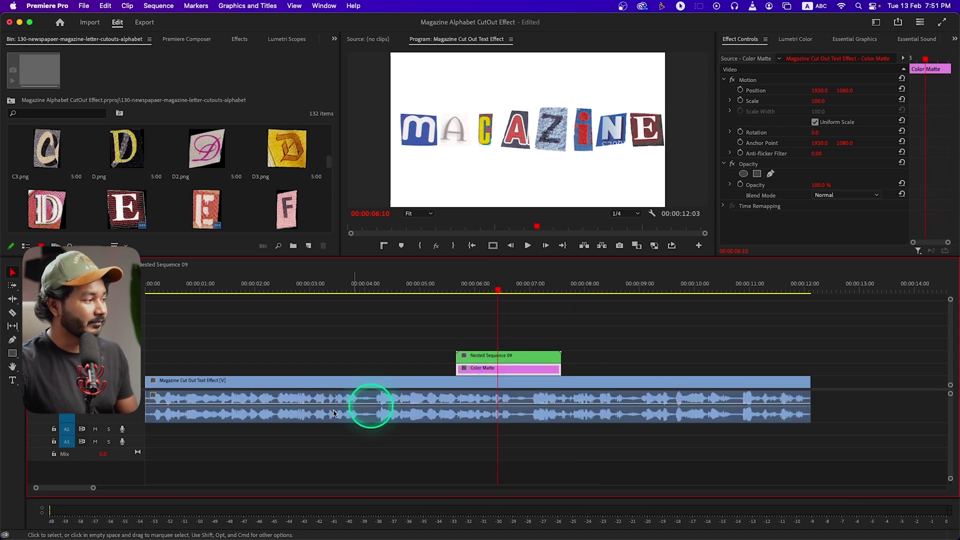
key("Delete")
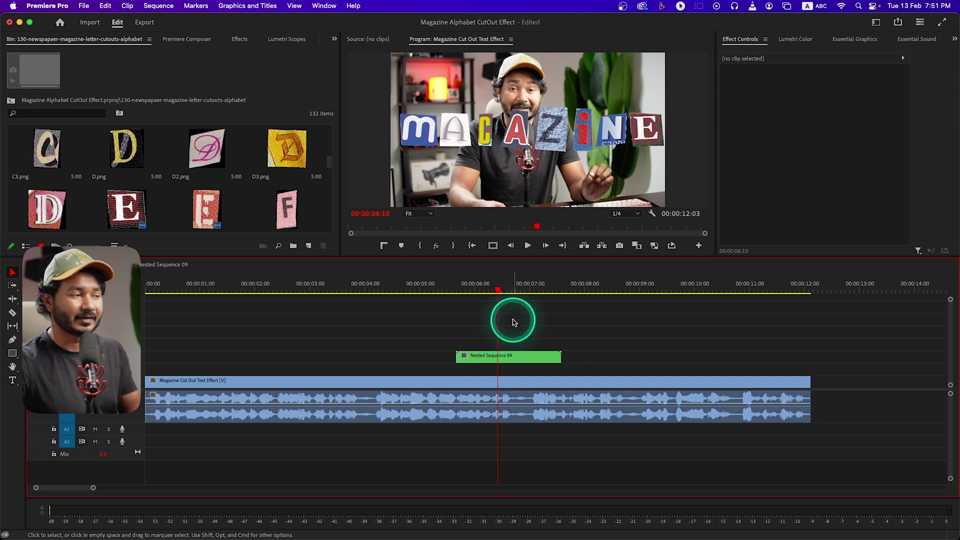
left_click(453, 289)
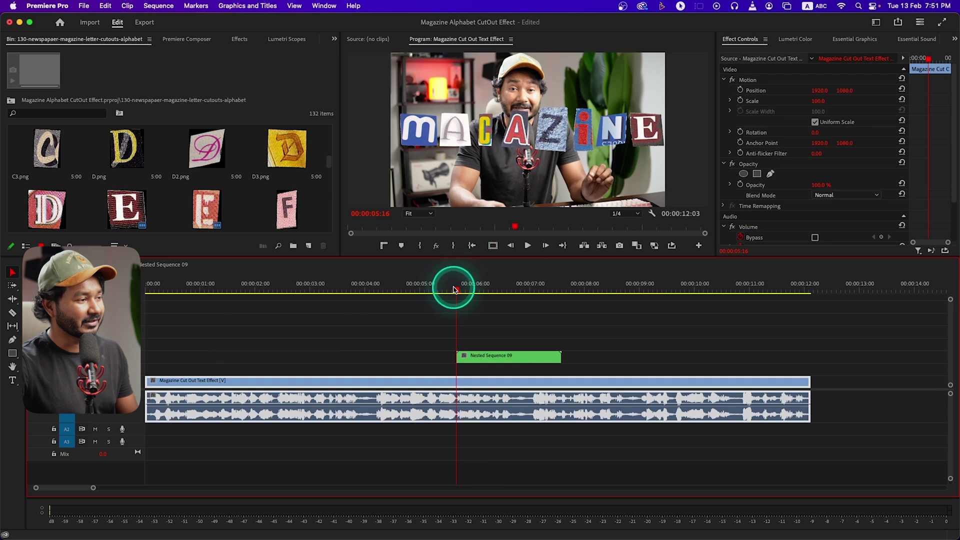